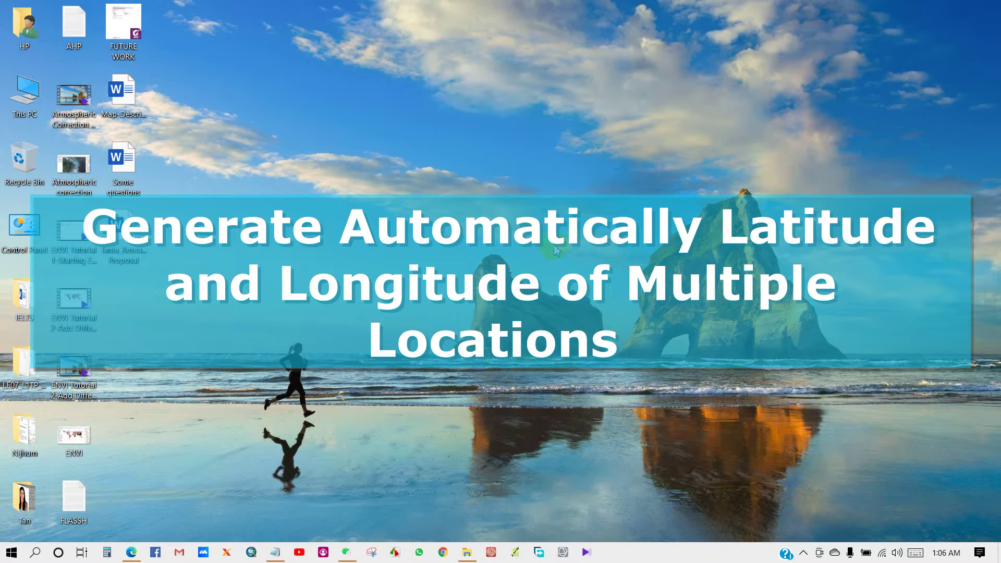
From Gmail, launch Google Sheets, start a blank spreadsheet and bring up its Add-ons menu.
left_click(132, 552)
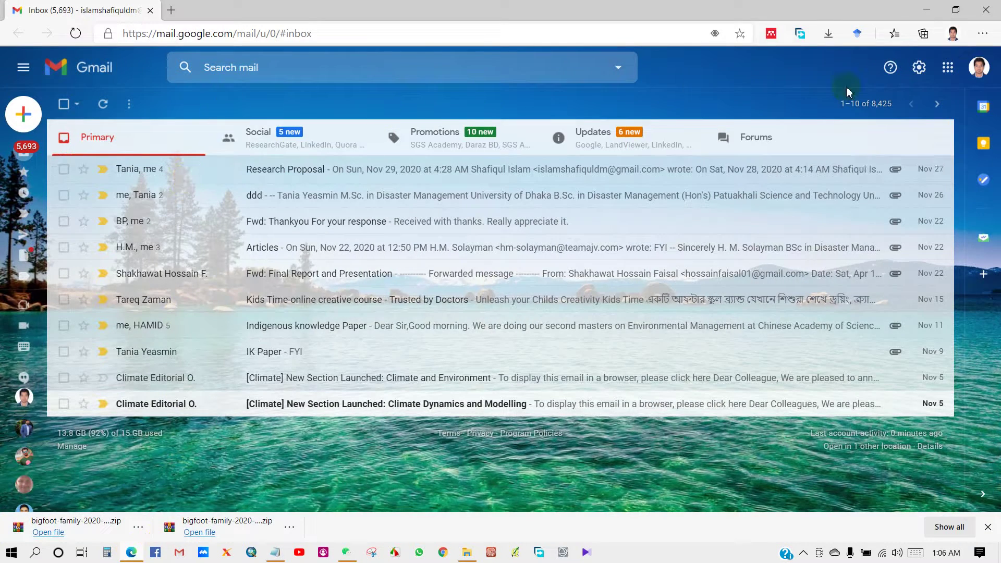
left_click(947, 68)
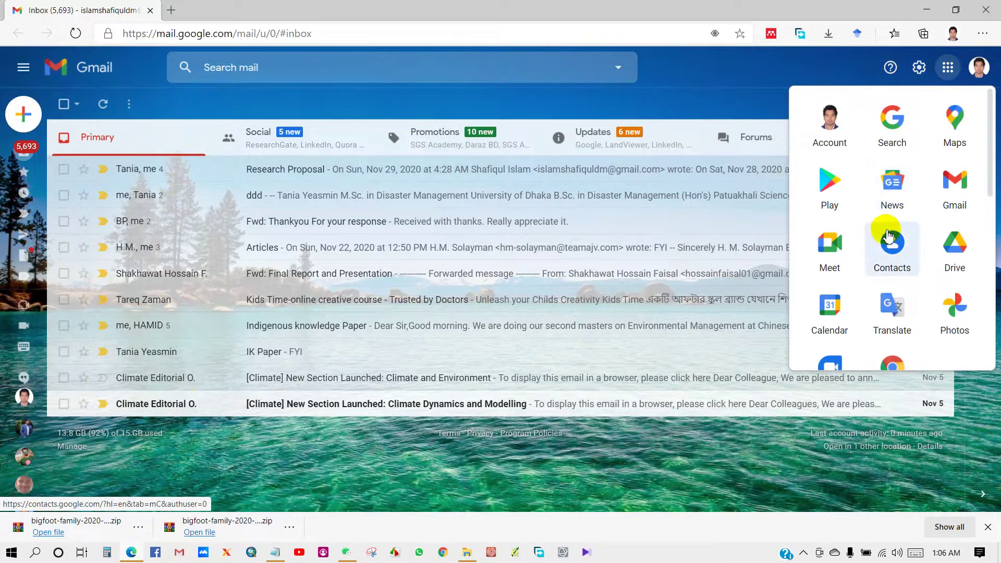
scroll(891, 235, "down", 3)
scroll(892, 219, "down", 2)
left_click(892, 192)
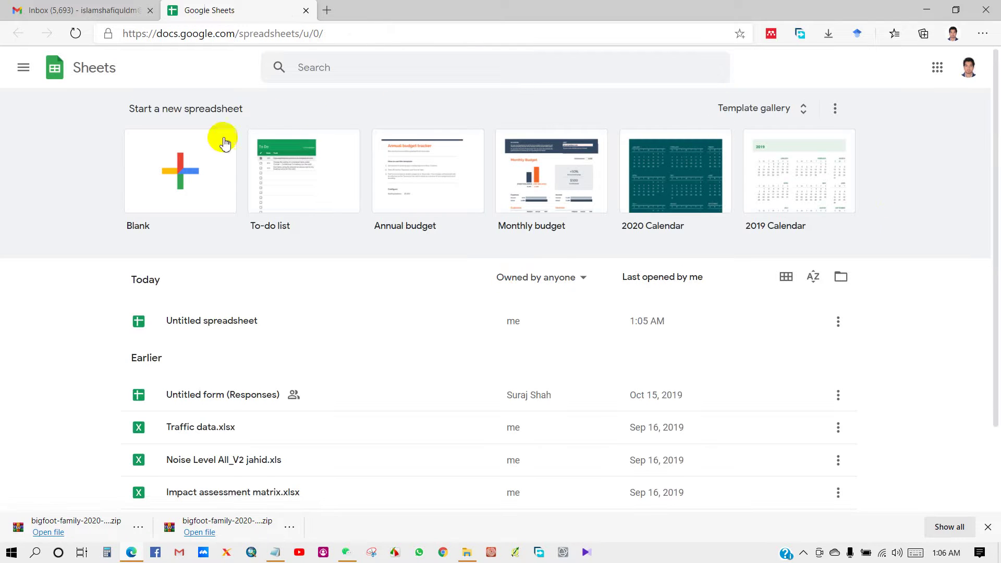
left_click(182, 178)
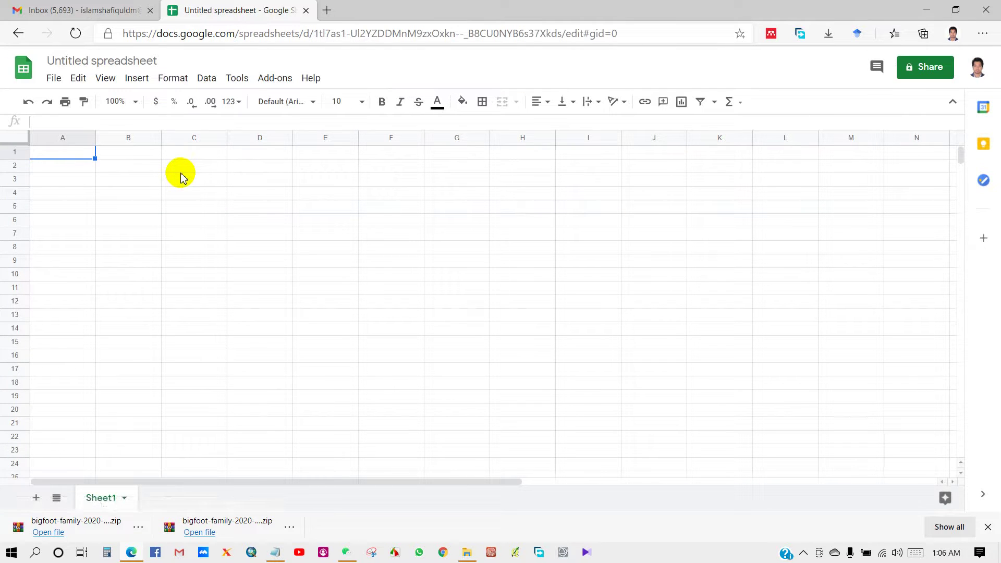
left_click(272, 78)
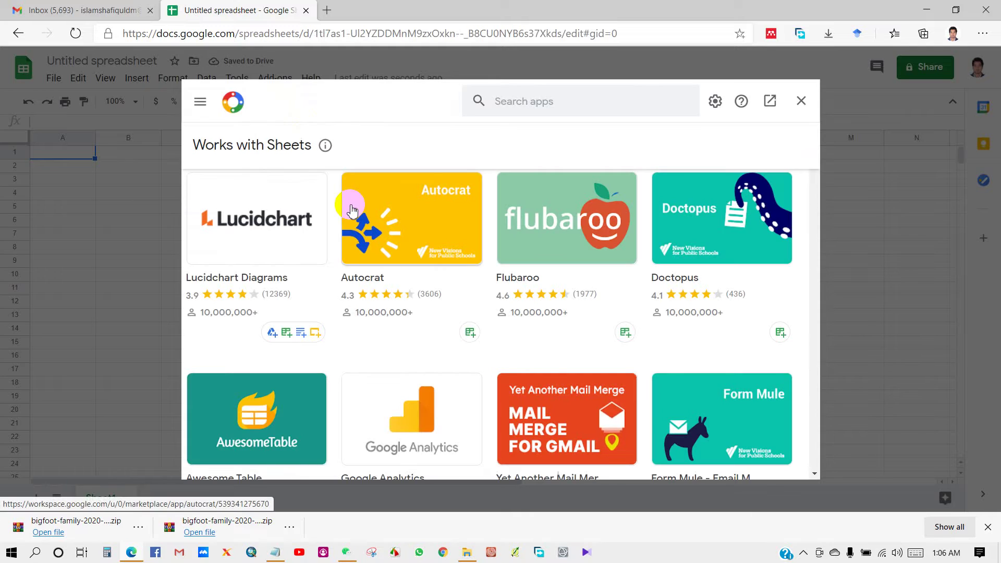
Search the add-on store for ezGeocode and start its installation from its details page.
left_click(529, 101)
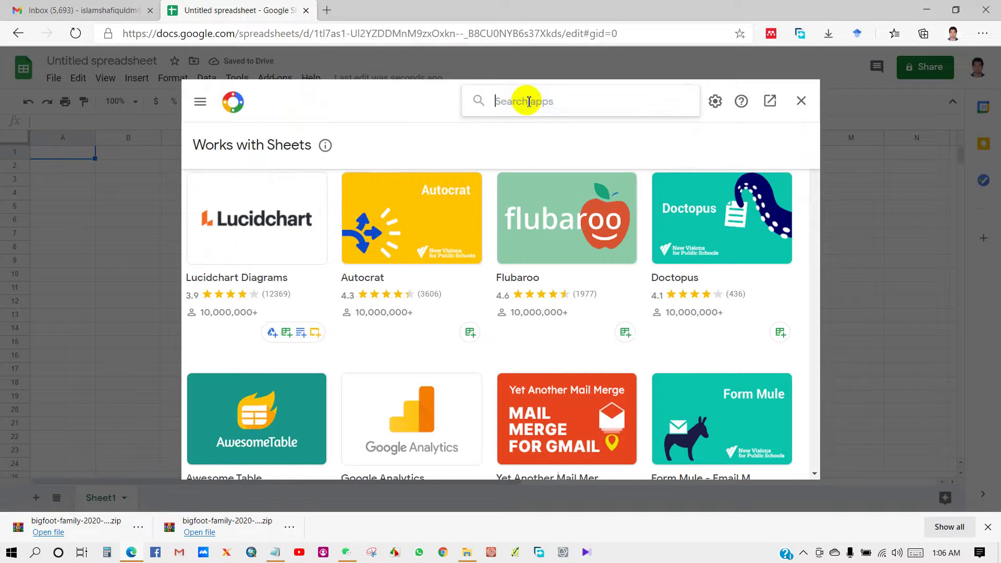
type("e")
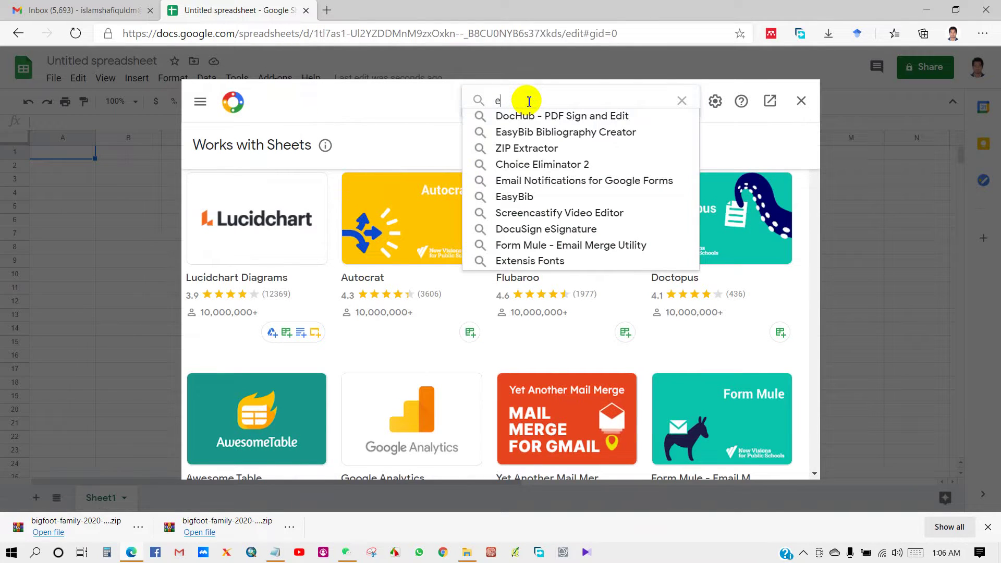
type("Z")
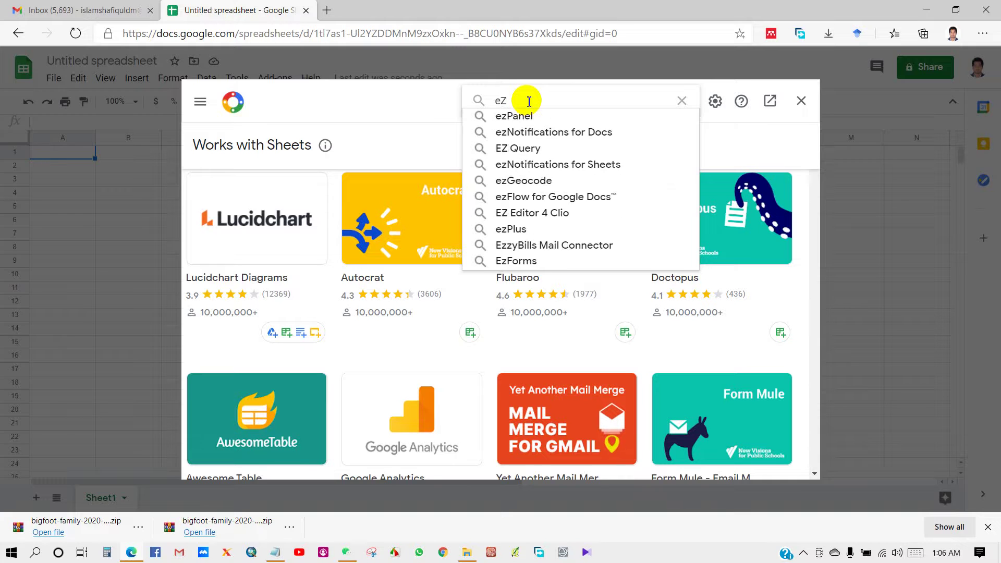
type("geo")
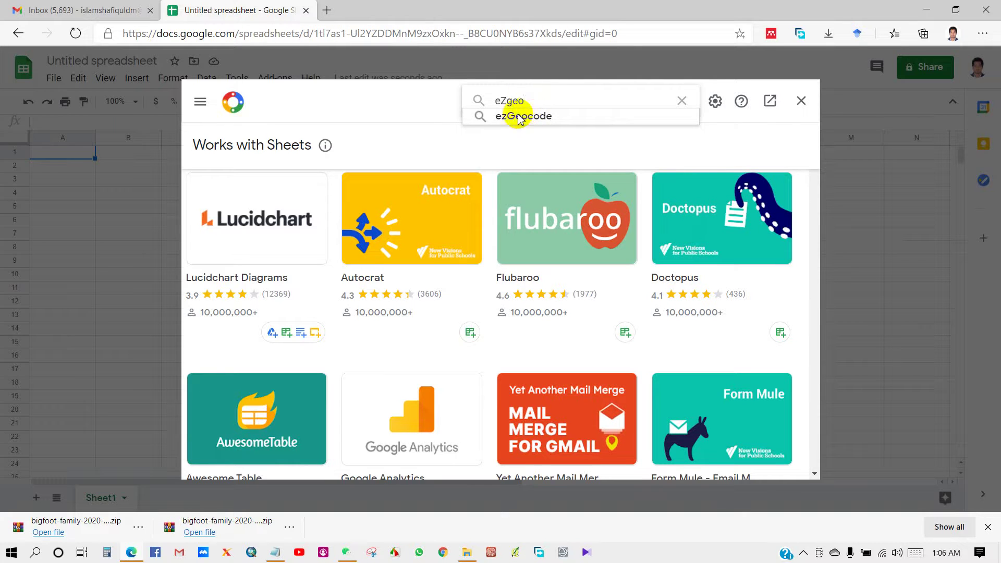
left_click(528, 117)
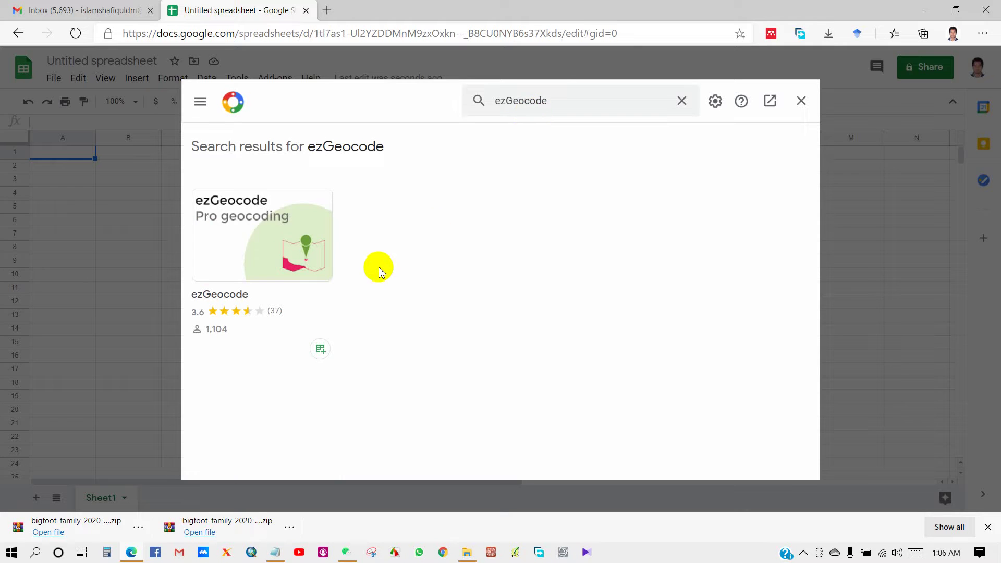
left_click(319, 354)
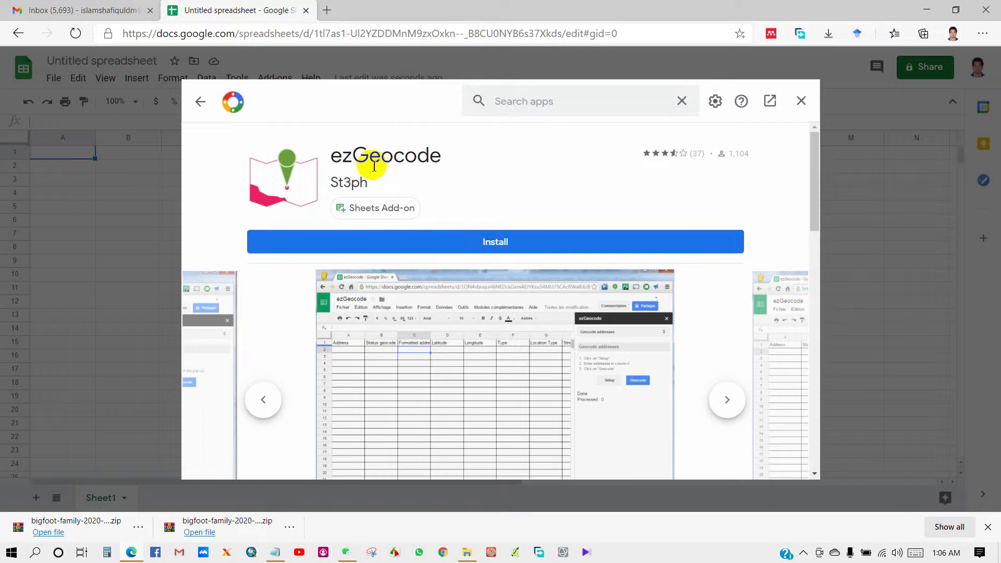
left_click(494, 241)
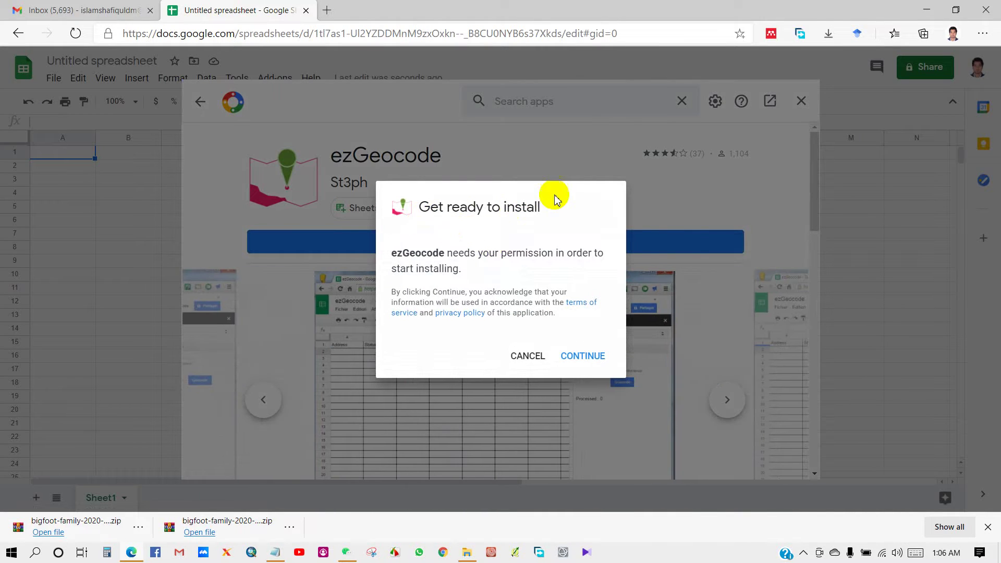
Grant ezGeocode access with the Google account, finish the install and return to the blank sheet.
left_click(581, 356)
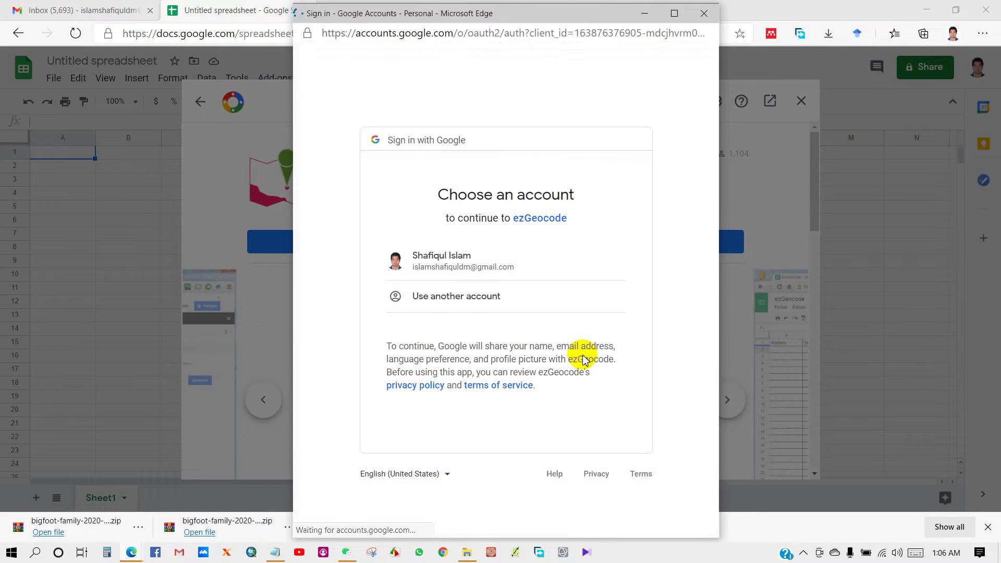
left_click(443, 264)
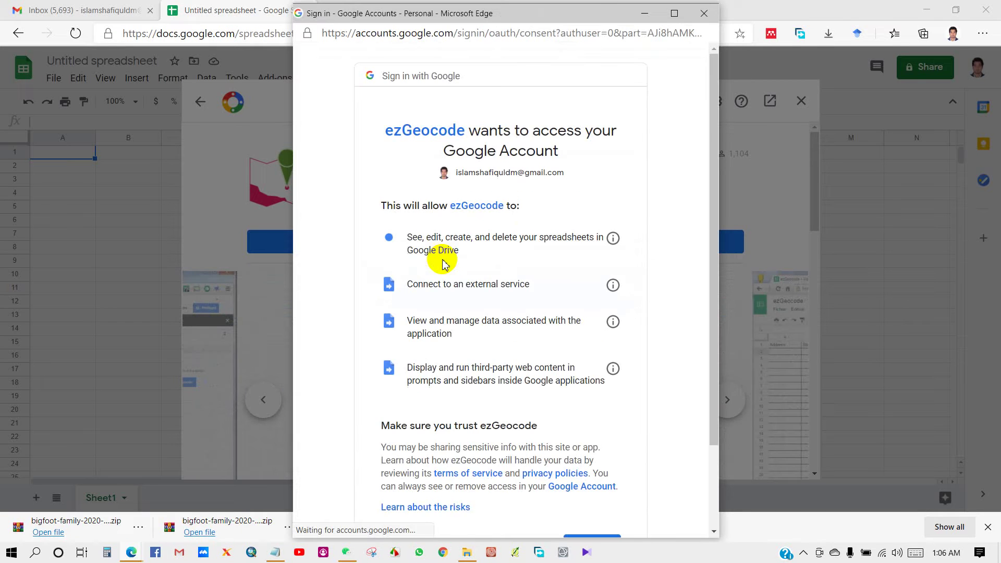
scroll(443, 264, "down", 3)
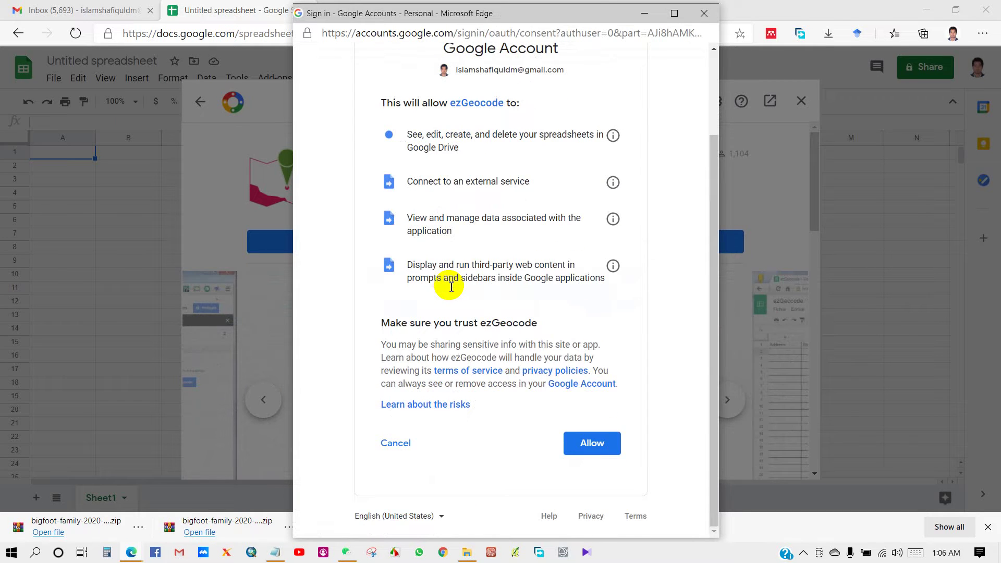
left_click(596, 446)
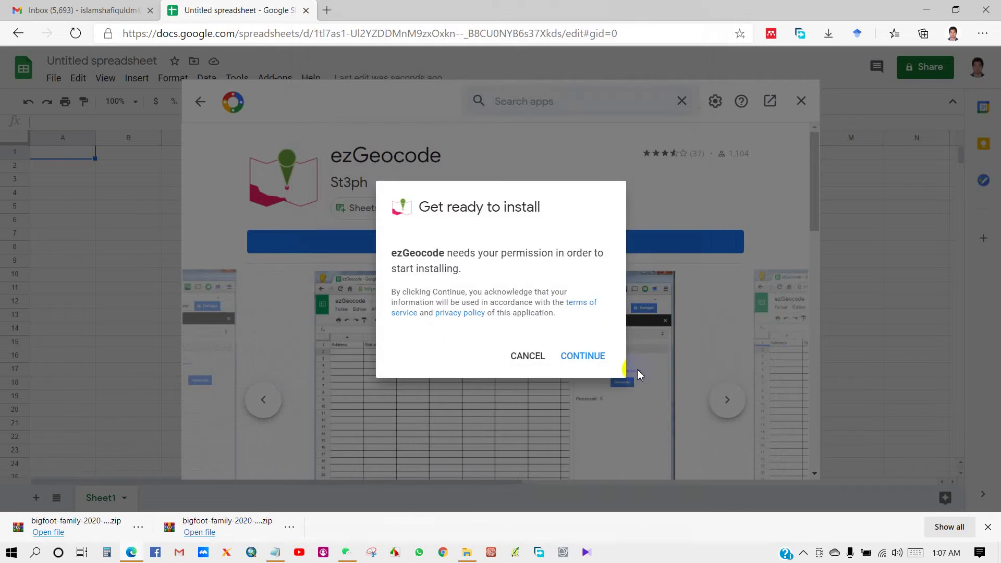
left_click(606, 368)
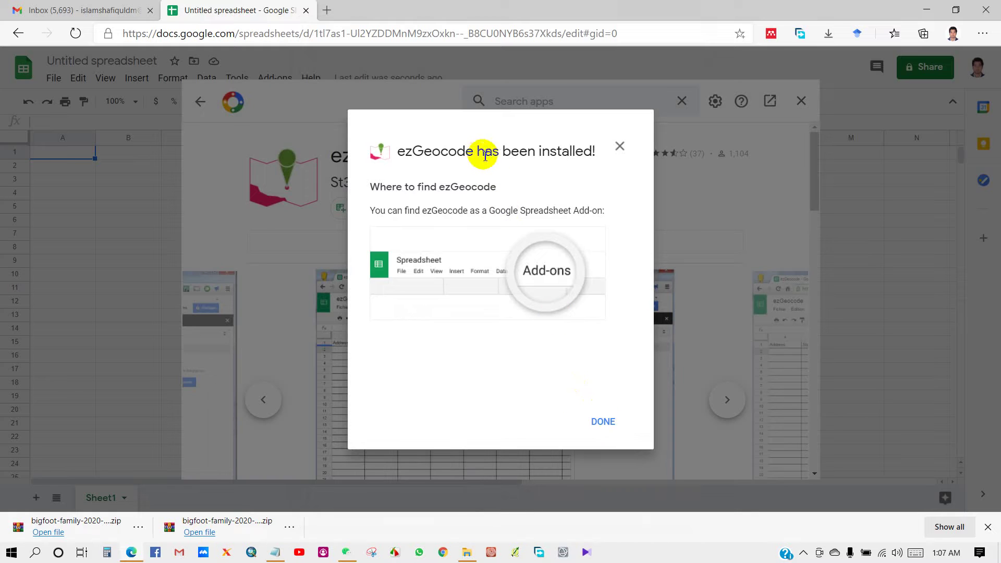
left_click(602, 421)
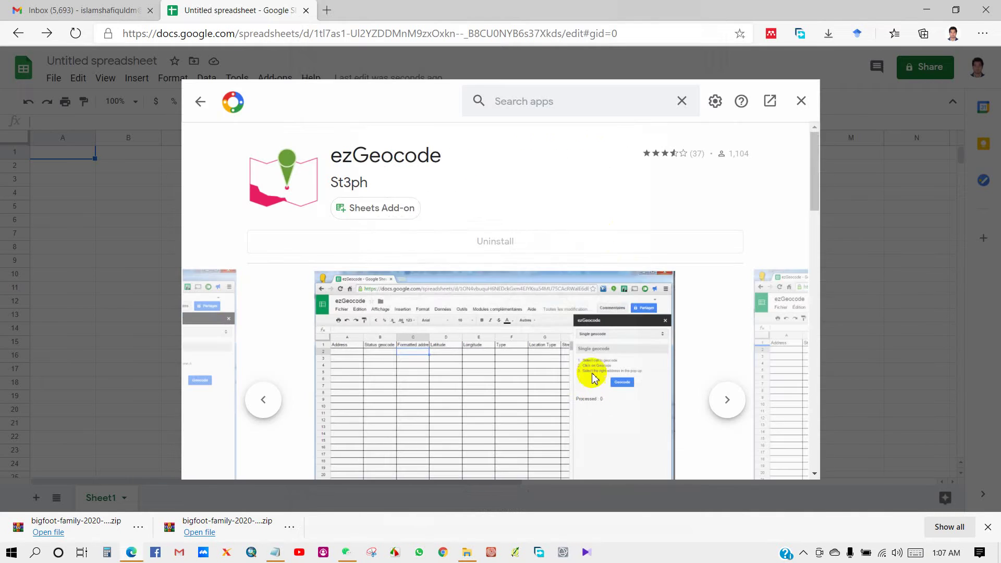
left_click(801, 102)
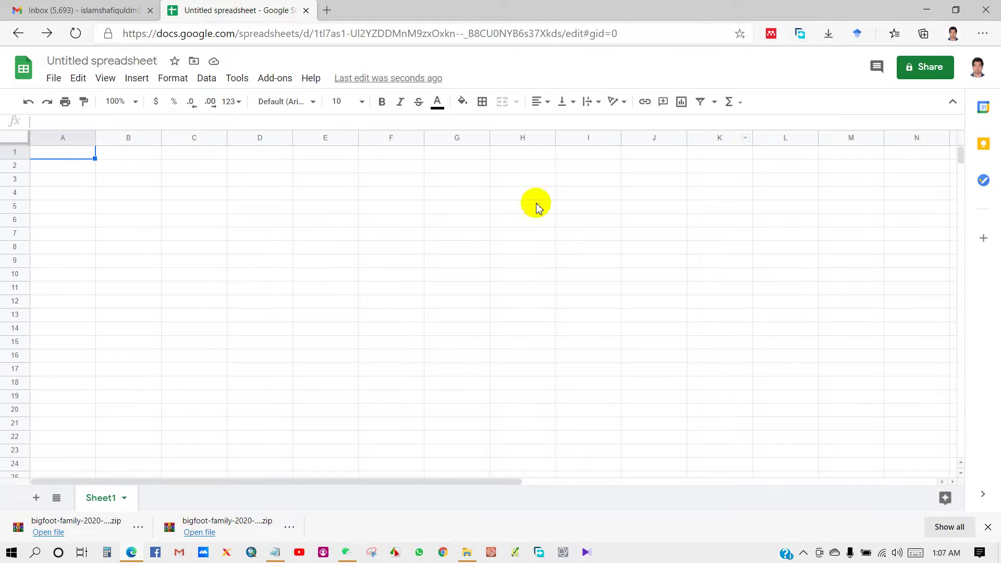
Launch ezGeocode and run its Setup, creating the sheet with Address, Latitude and Longitude headers.
left_click(274, 78)
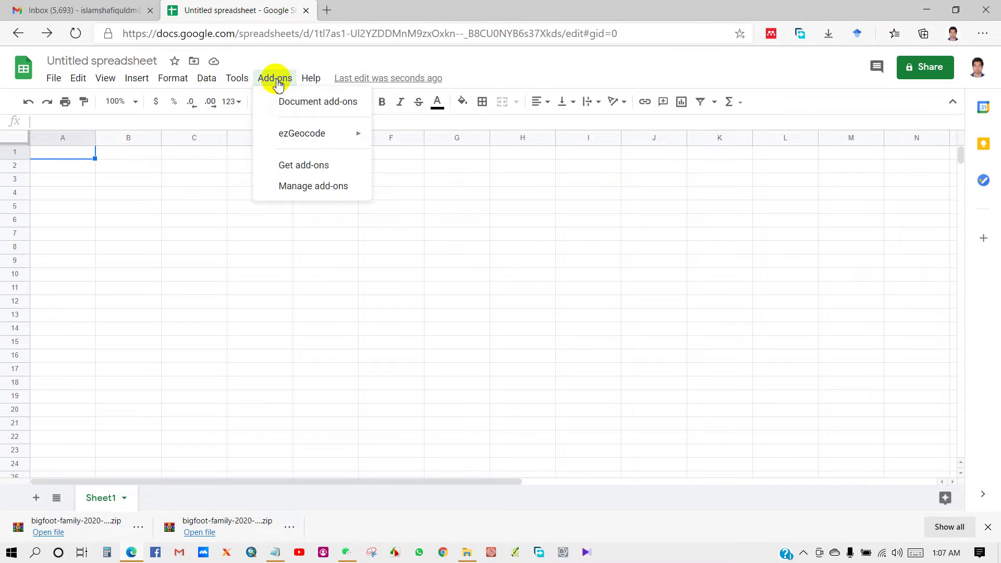
mouse_move(302, 133)
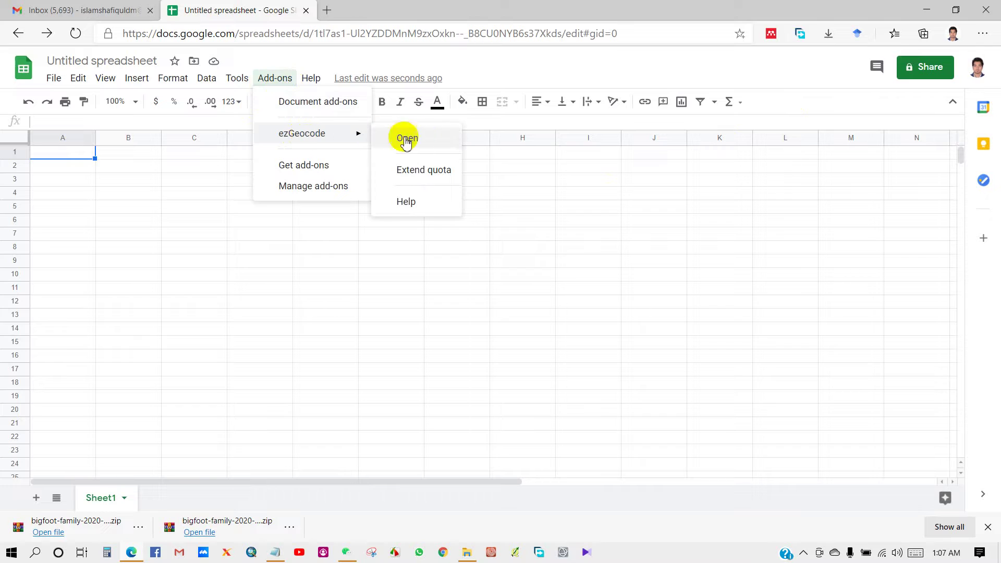
left_click(408, 139)
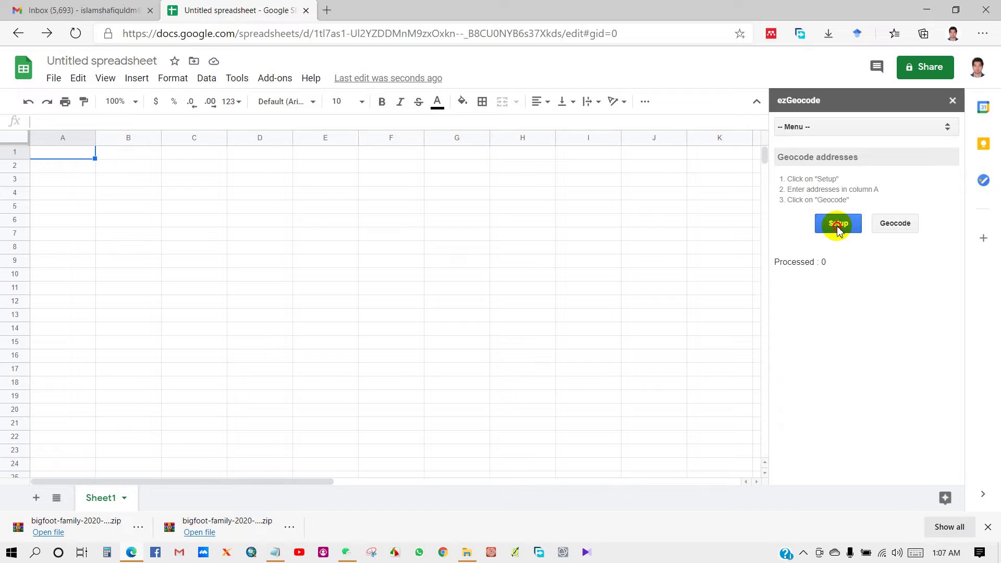
left_click(838, 223)
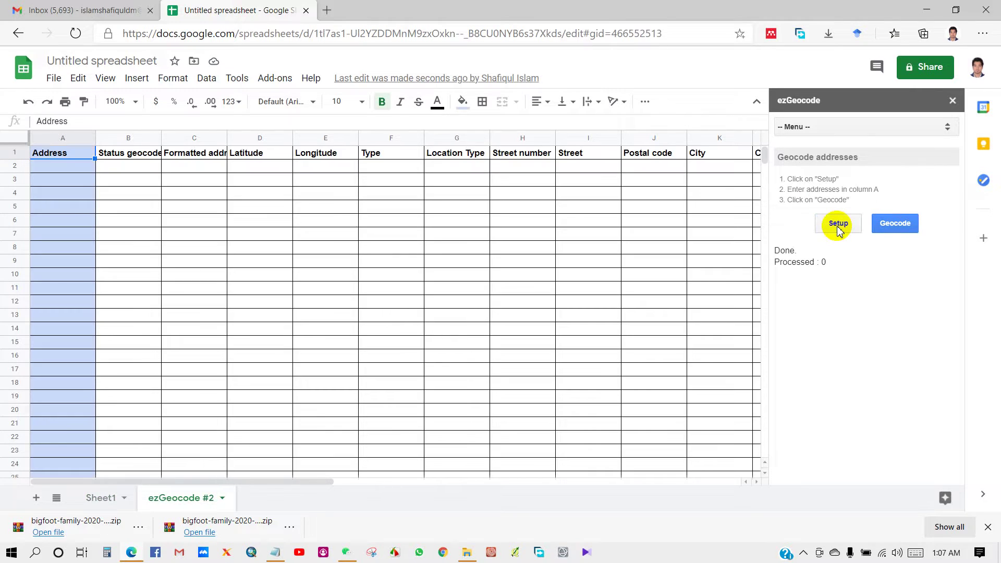
left_click(265, 155)
left_click(315, 153)
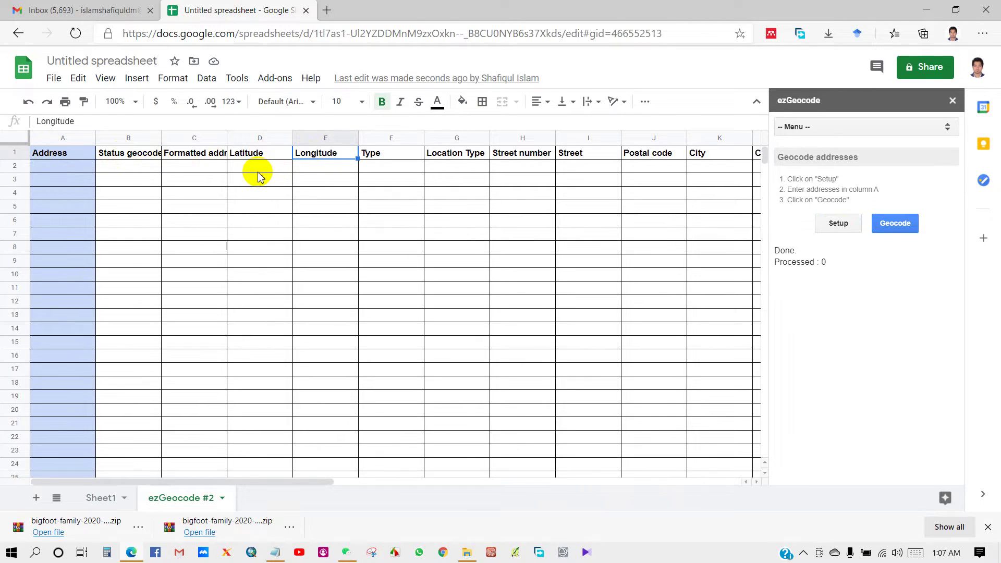
left_click(49, 153)
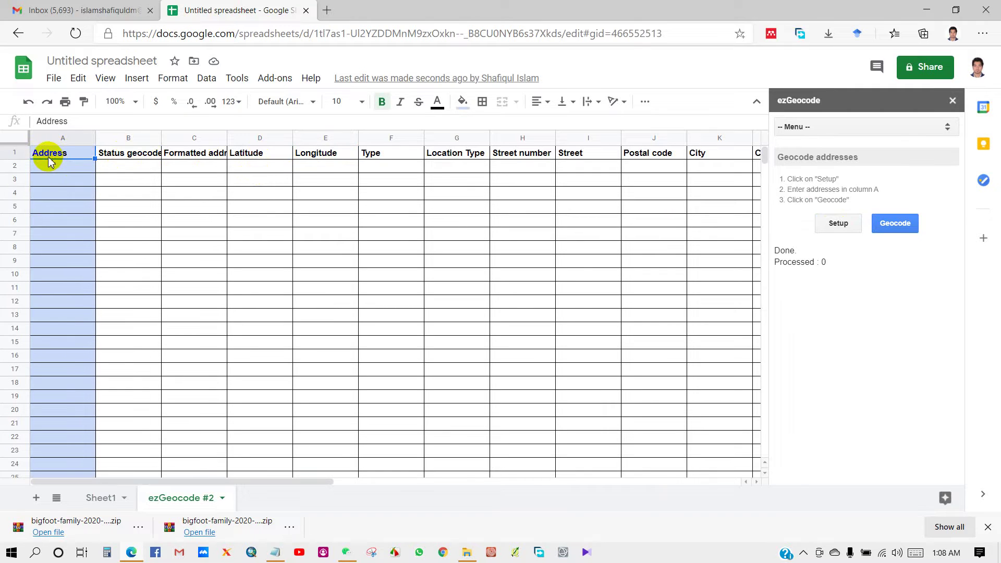
left_click_drag(52, 171, 49, 194)
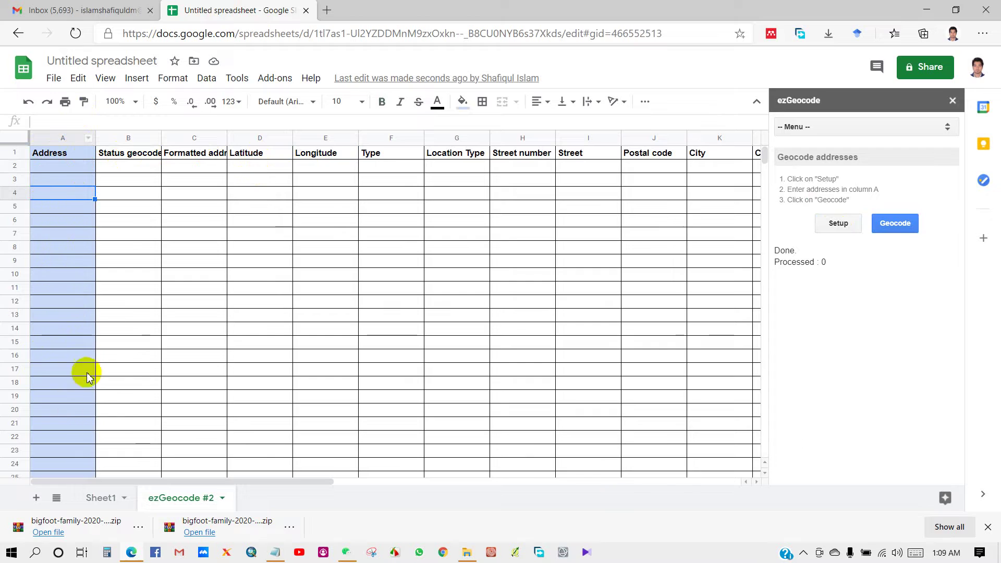
Enter Dhaka, Khulna, Sylhet, Patuakhali and Barguna under the Address column.
left_click(76, 171)
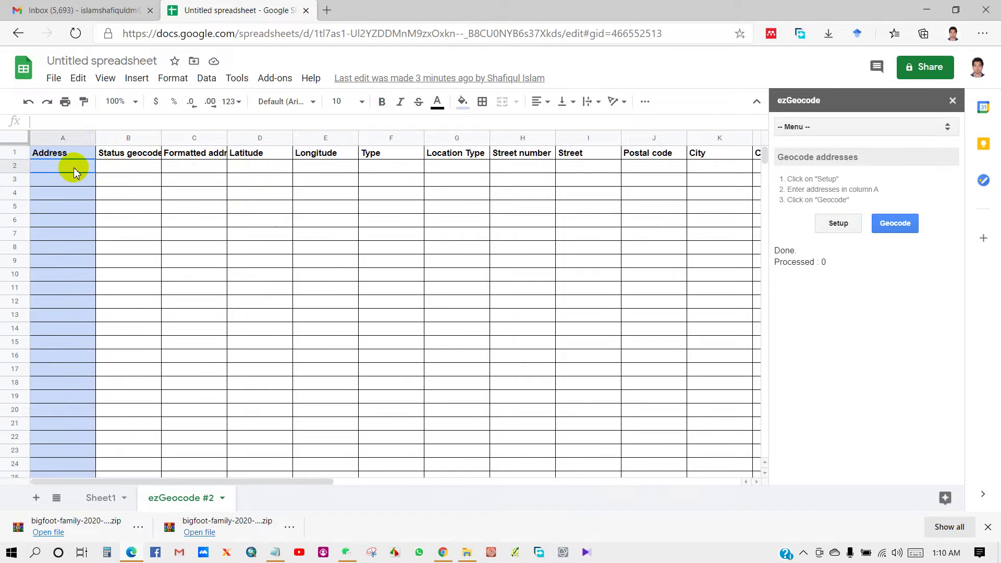
type("Dhaka")
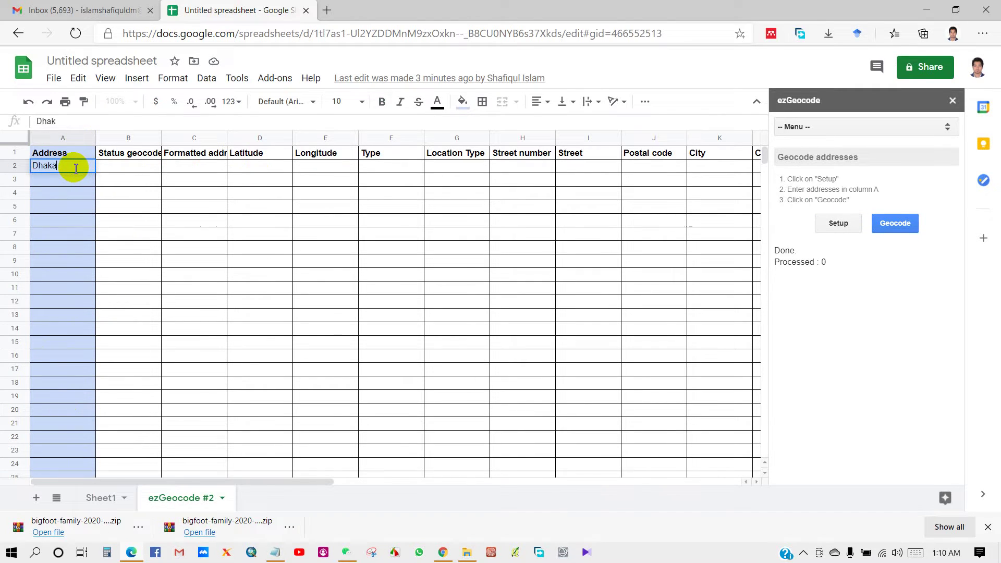
left_click(71, 181)
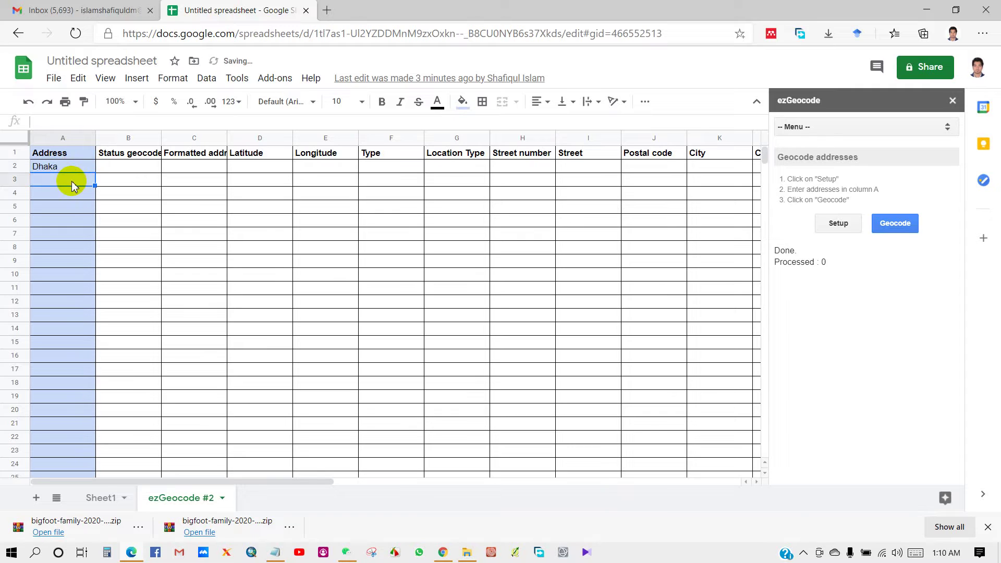
type("Khulna")
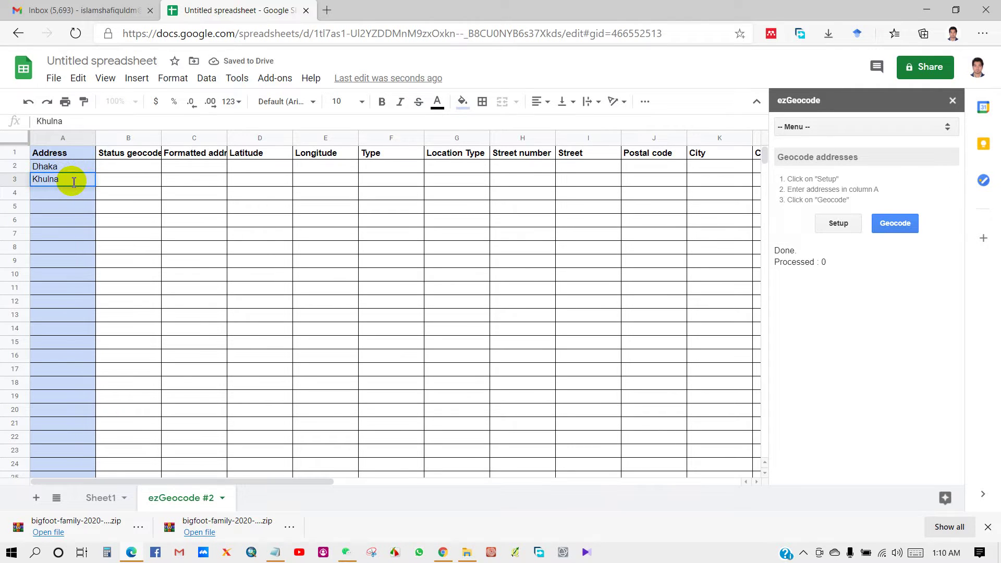
left_click(58, 193)
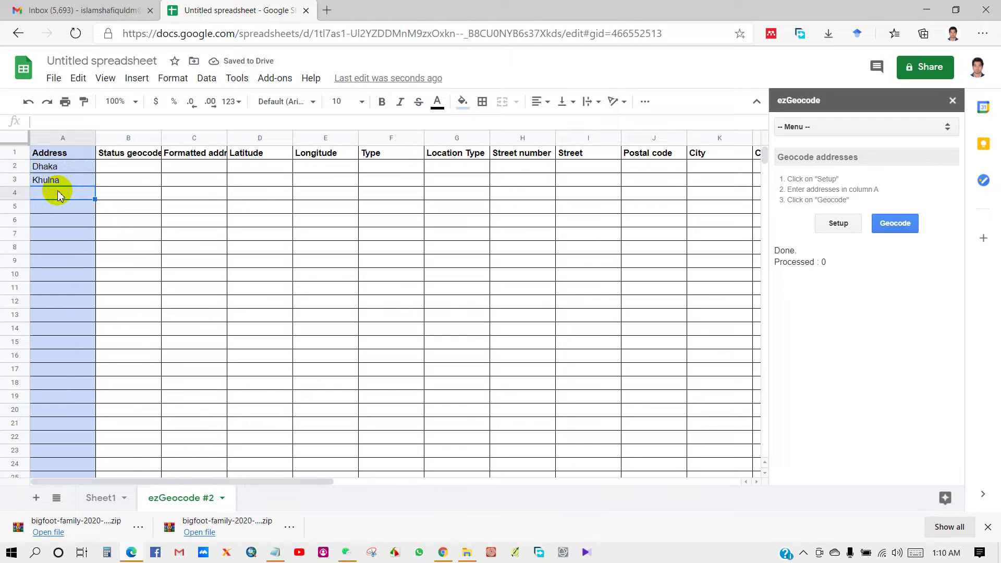
type("Sylhet")
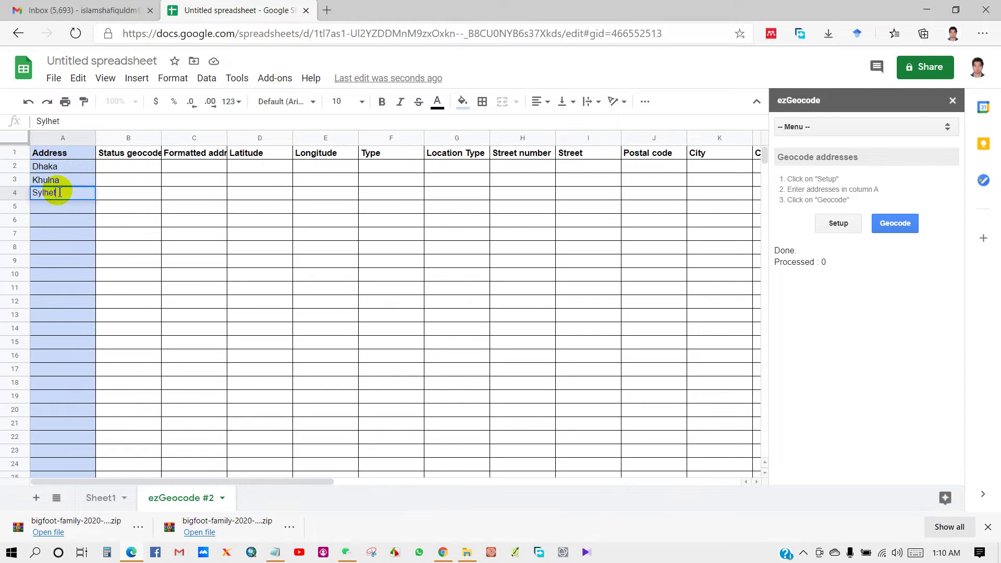
left_click(58, 209)
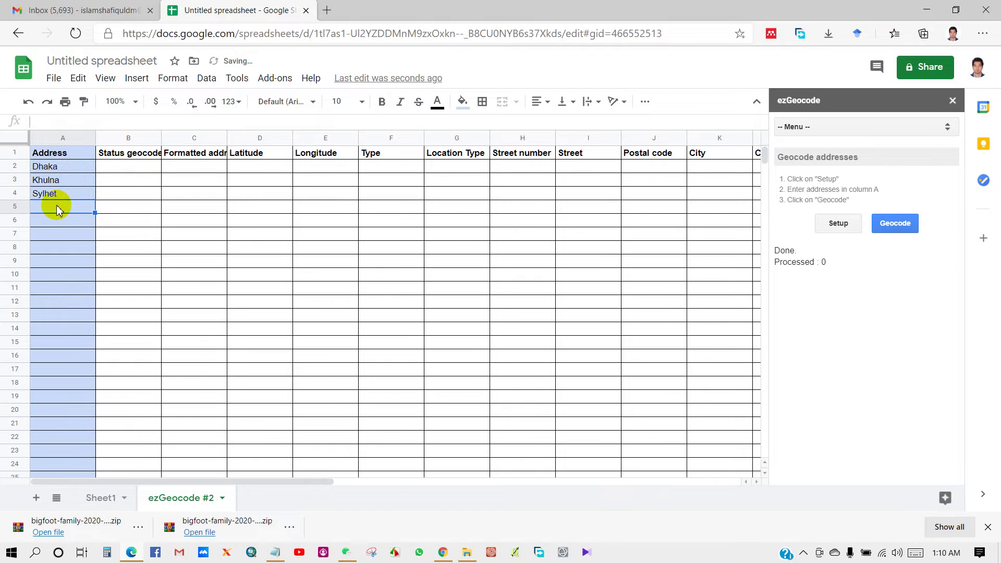
type("Patua")
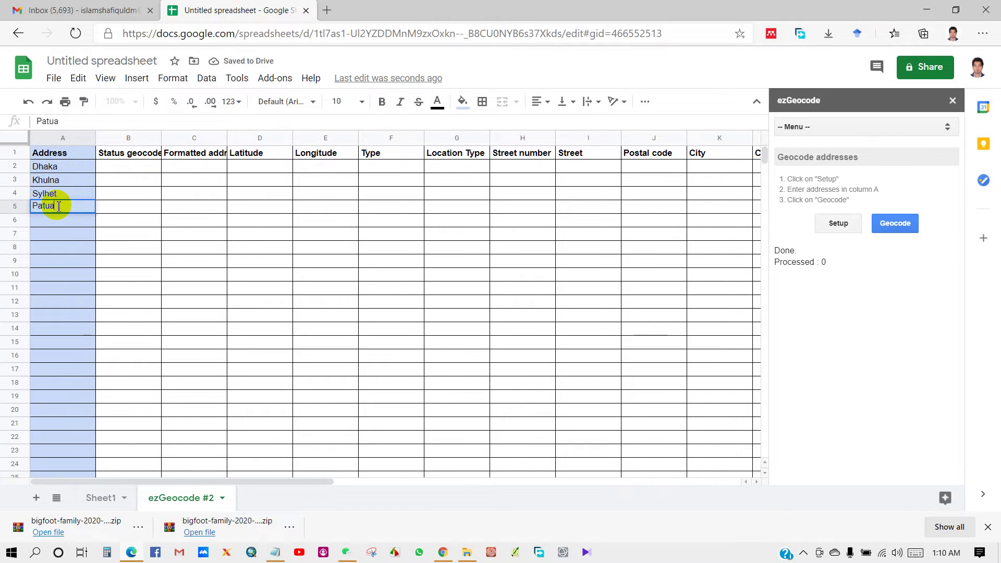
type("khali")
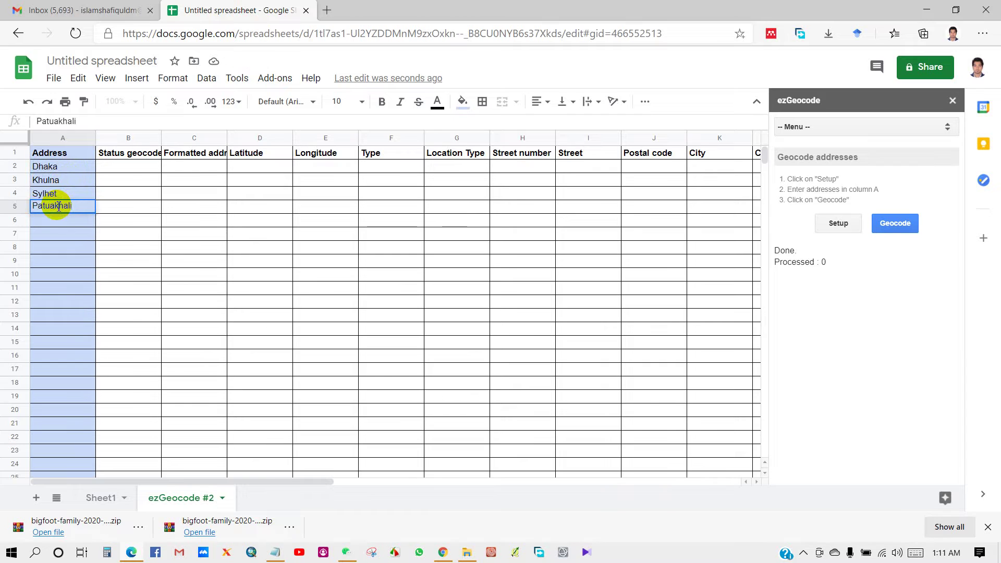
left_click(58, 222)
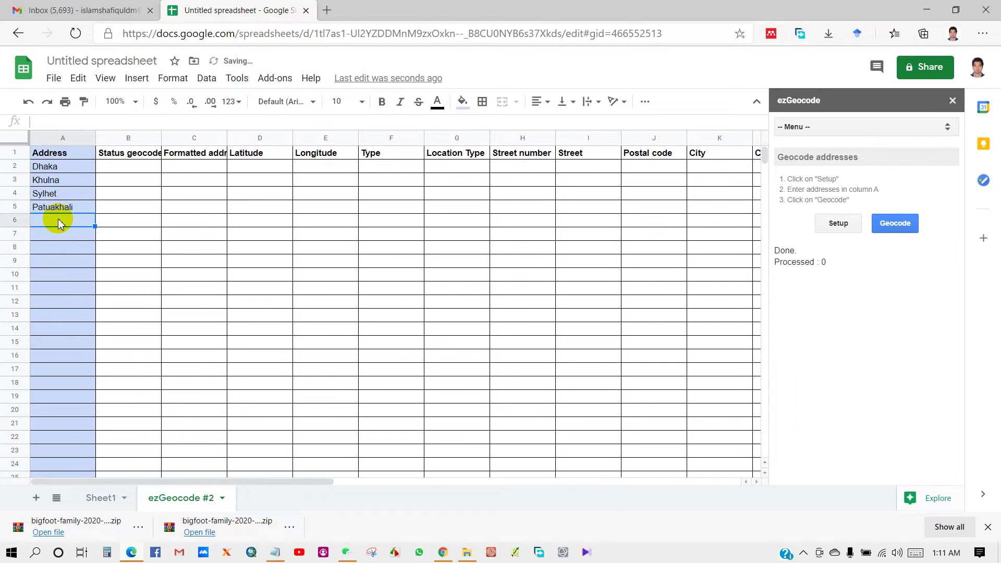
type("Barguna")
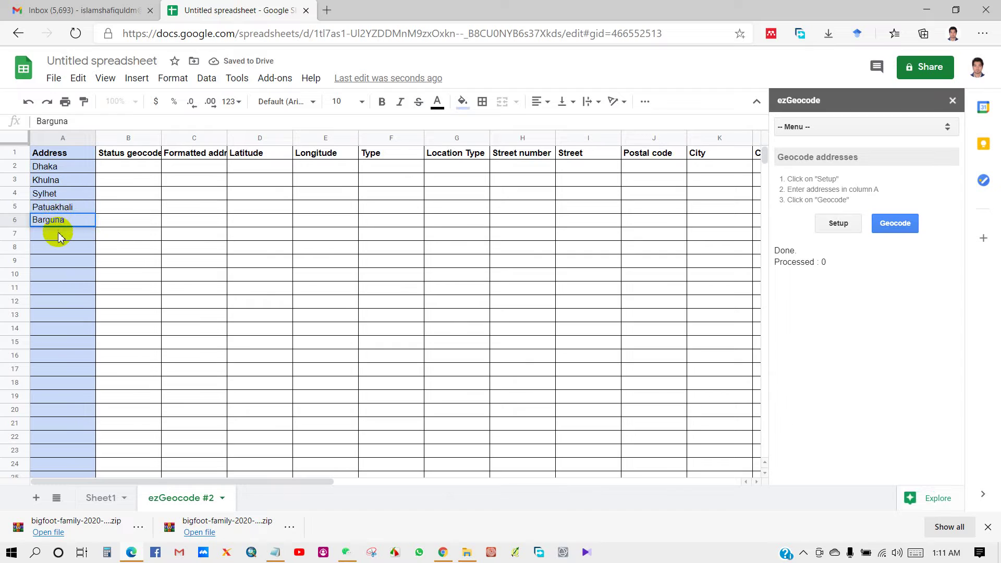
left_click(59, 234)
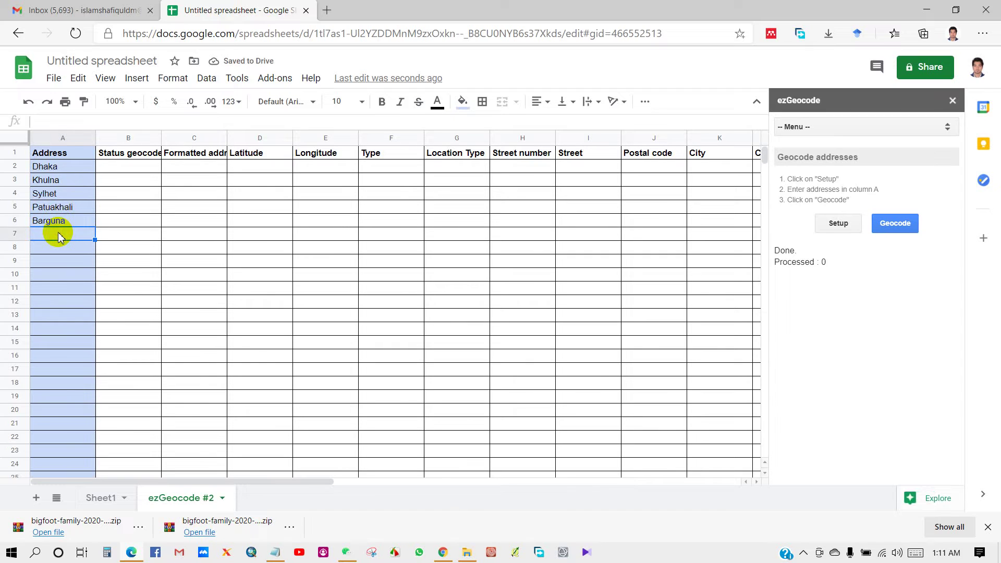
type("Mongla")
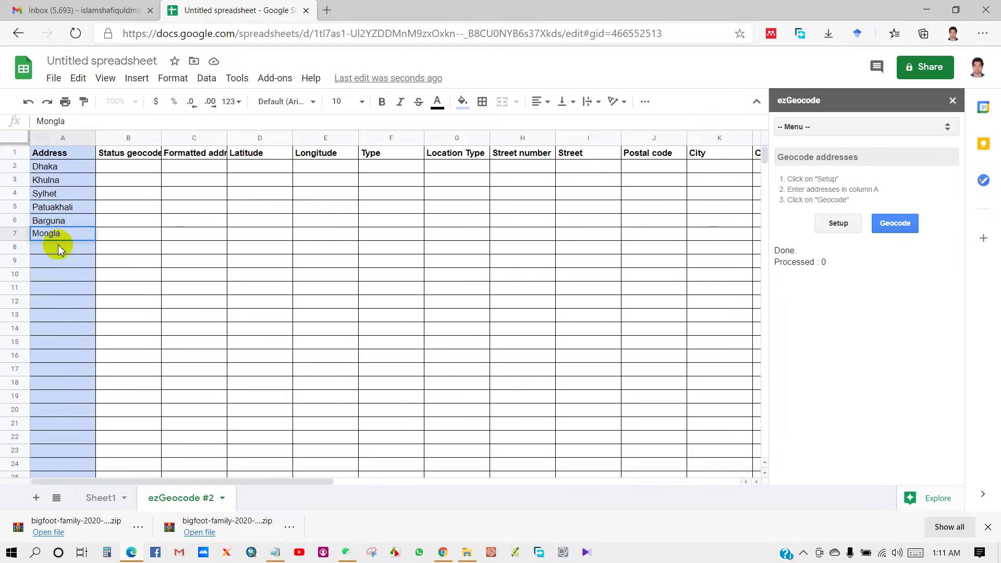
Continue the Address list with Mongla, Barehat, Shatkhira, Rangpur, Dinajpur and Teknaf.
left_click(60, 248)
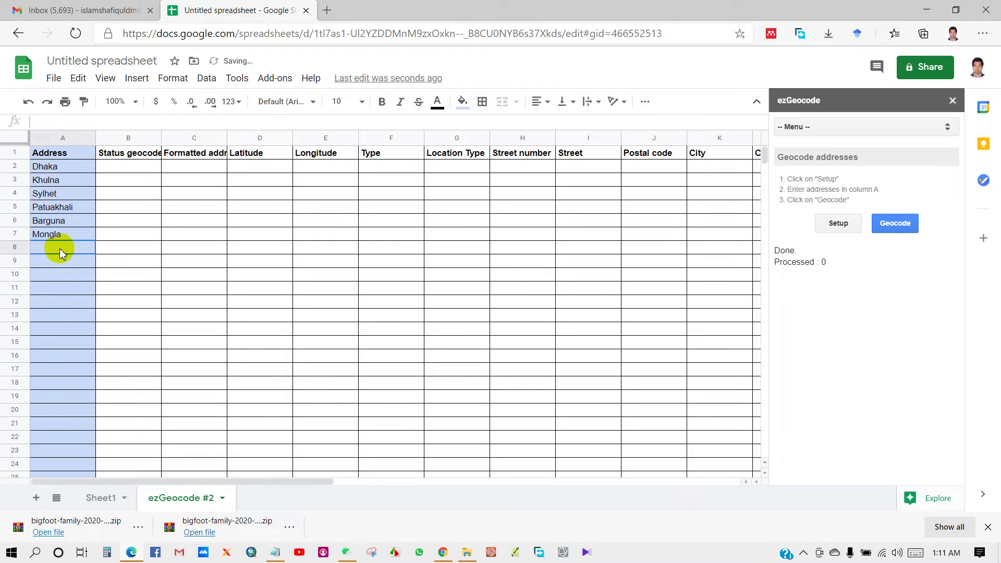
type("Barehat")
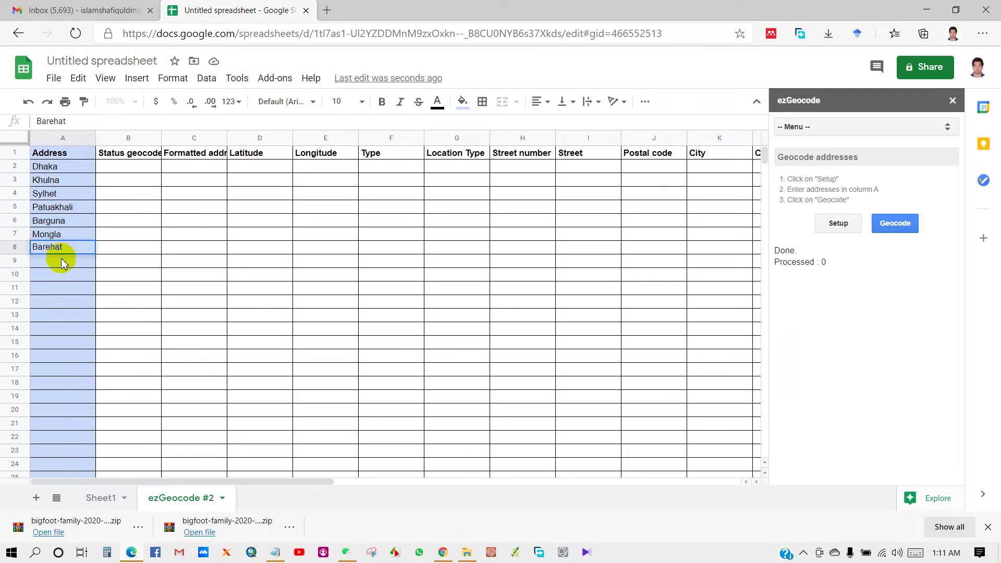
left_click(62, 262)
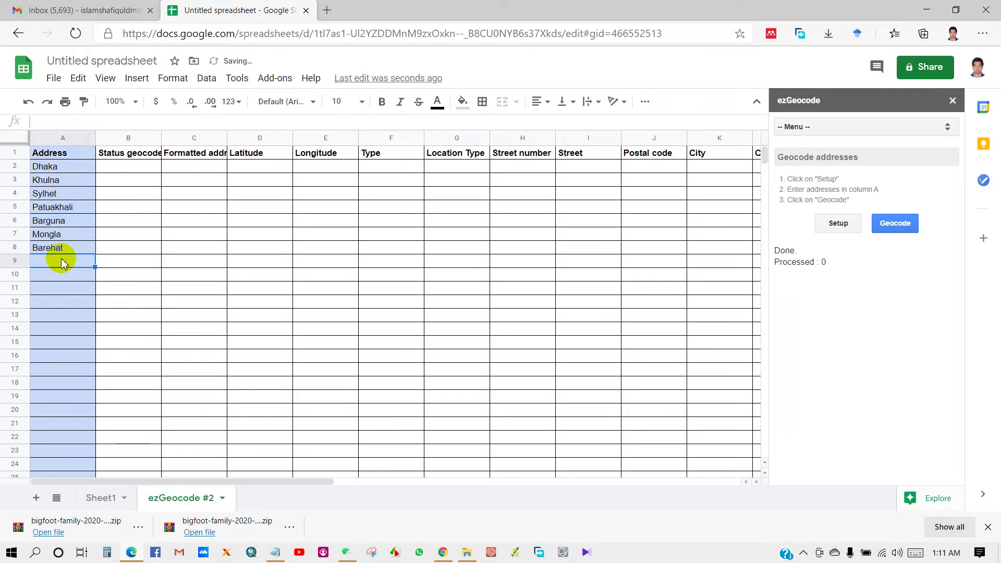
type("Shatkhira")
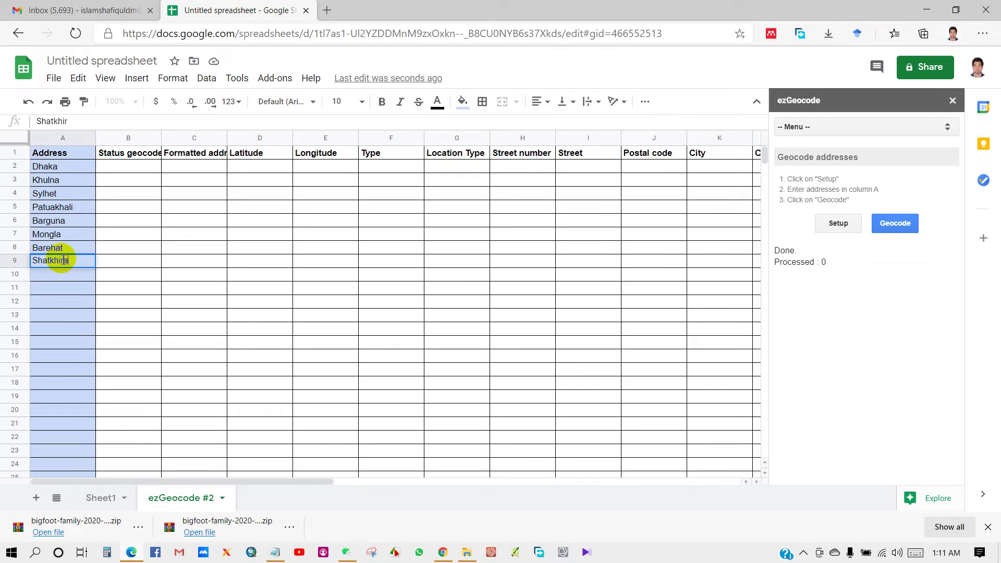
left_click(64, 275)
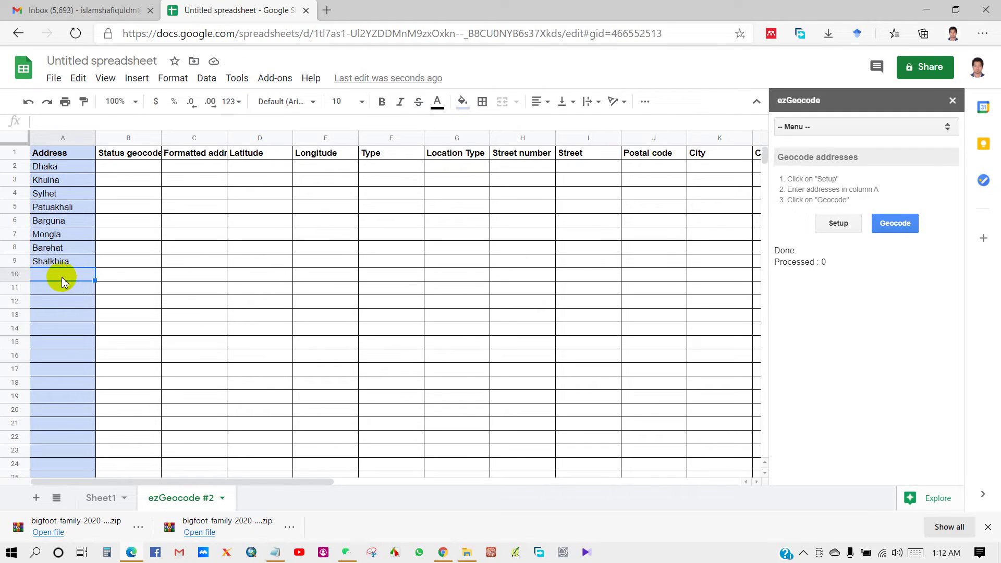
type("Rangpur")
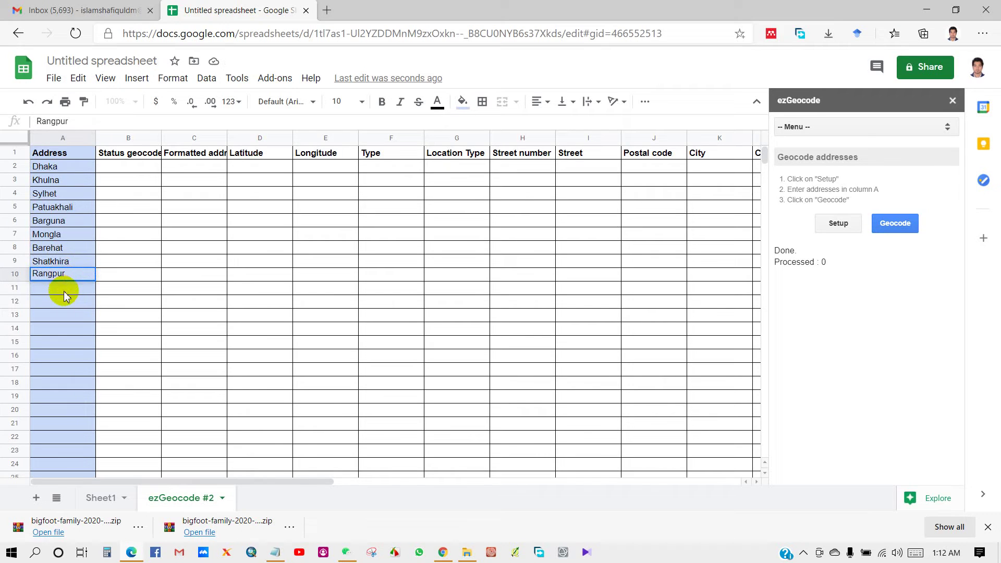
left_click(63, 291)
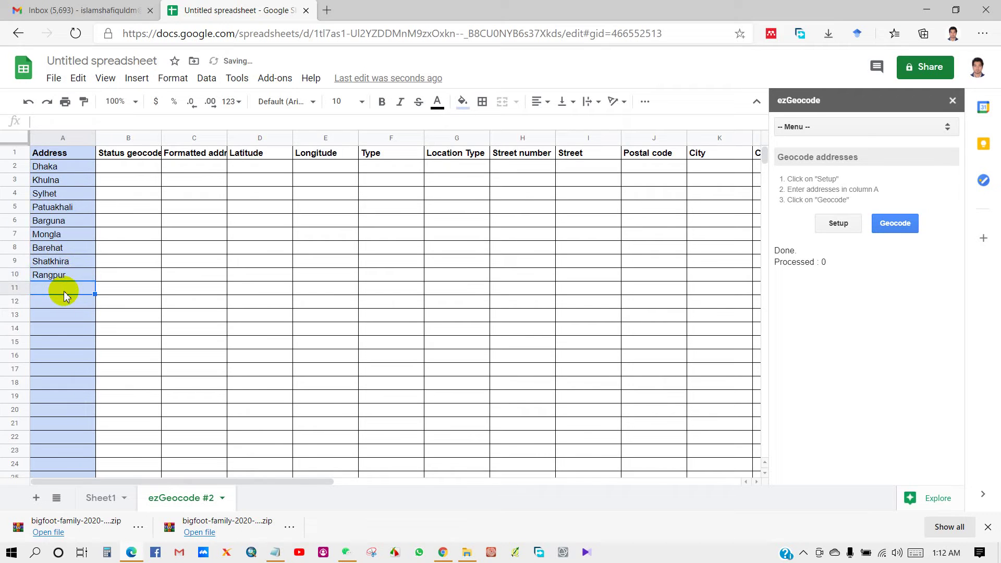
type("Dinajpur")
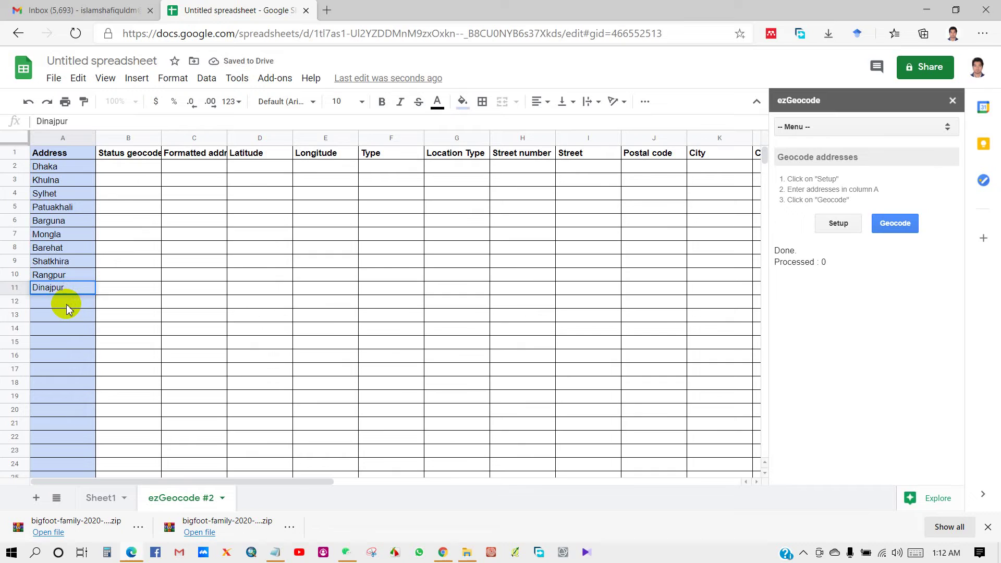
left_click(67, 305)
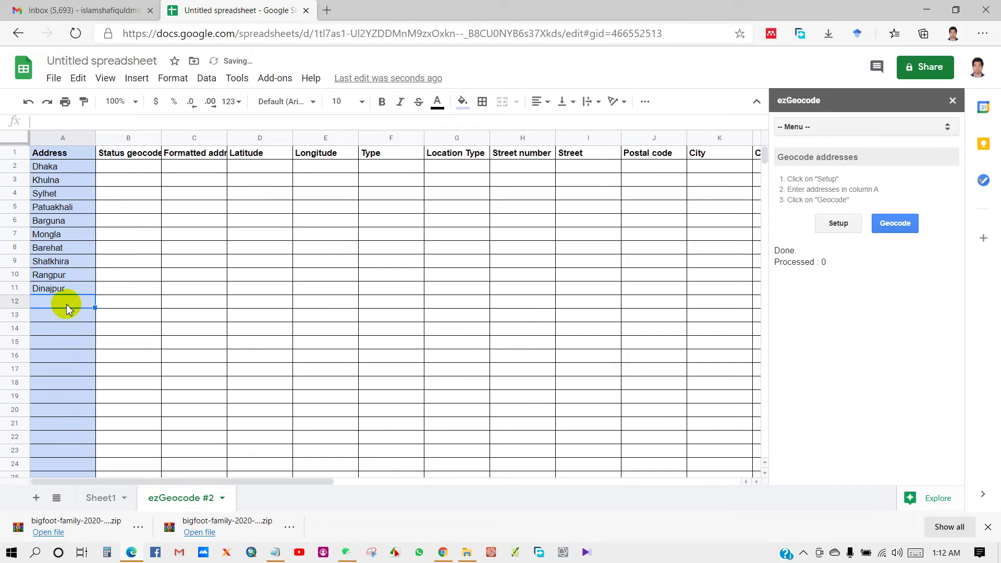
type("Teknaf")
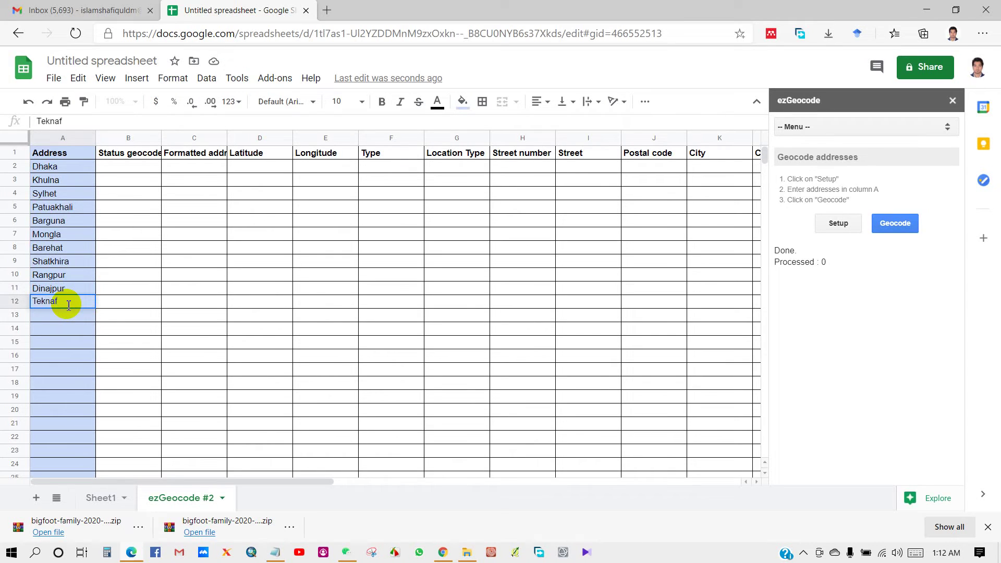
left_click(62, 317)
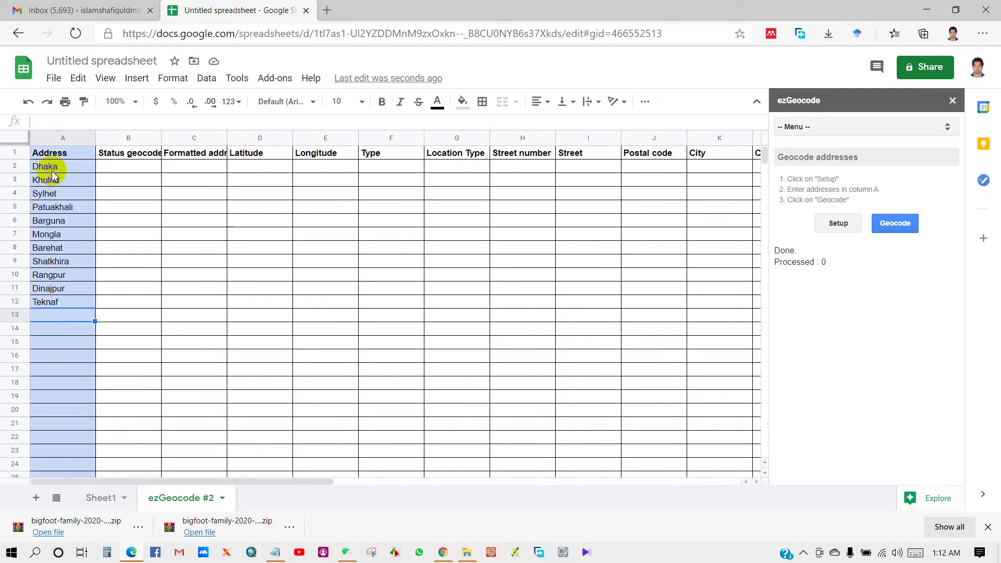
Run ezGeocode on the eleven city names, filling status, formatted address, latitude and longitude.
left_click(59, 329)
left_click(49, 370)
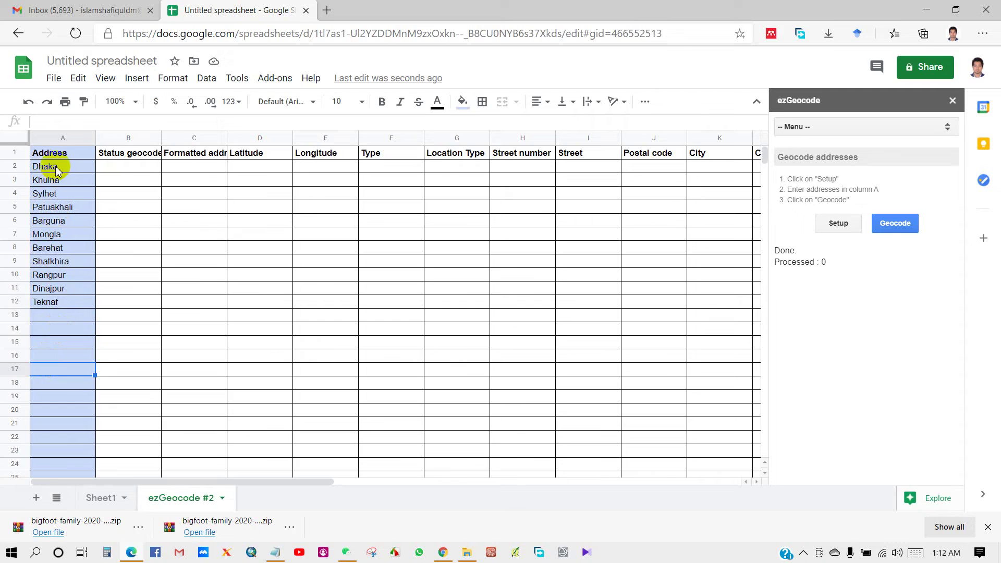
left_click(900, 226)
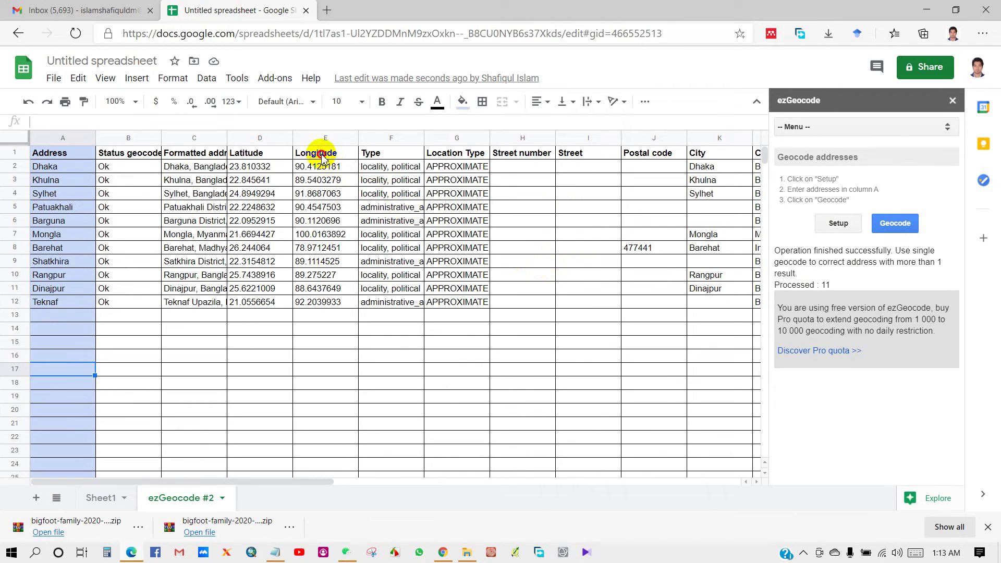
left_click(258, 153)
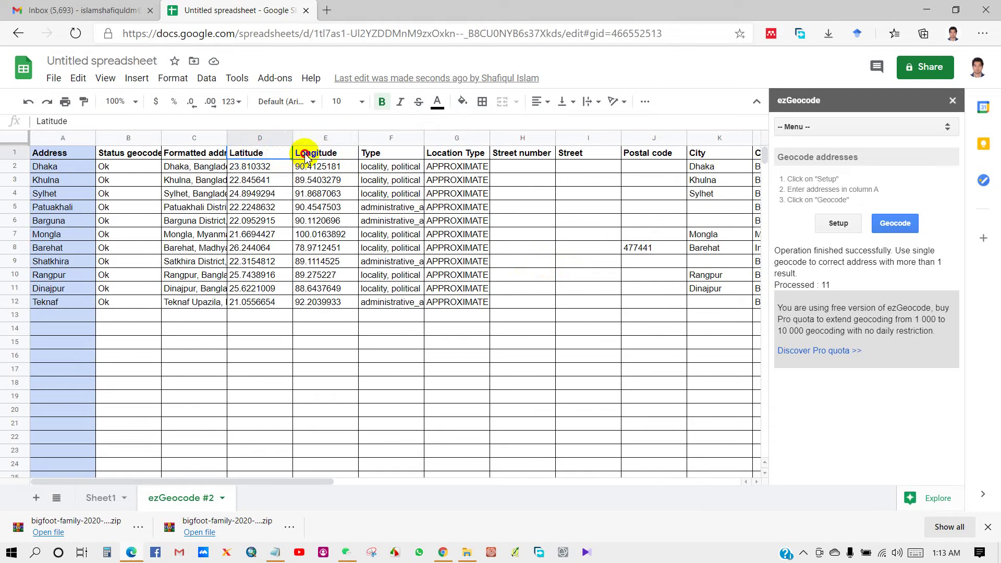
left_click(248, 167)
left_click_drag(255, 181, 259, 302)
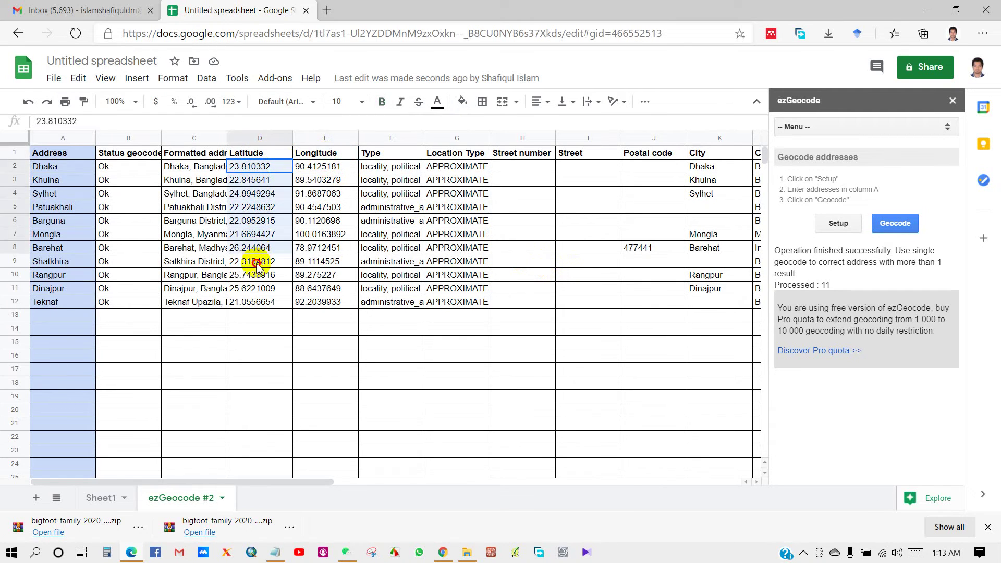
left_click(258, 301)
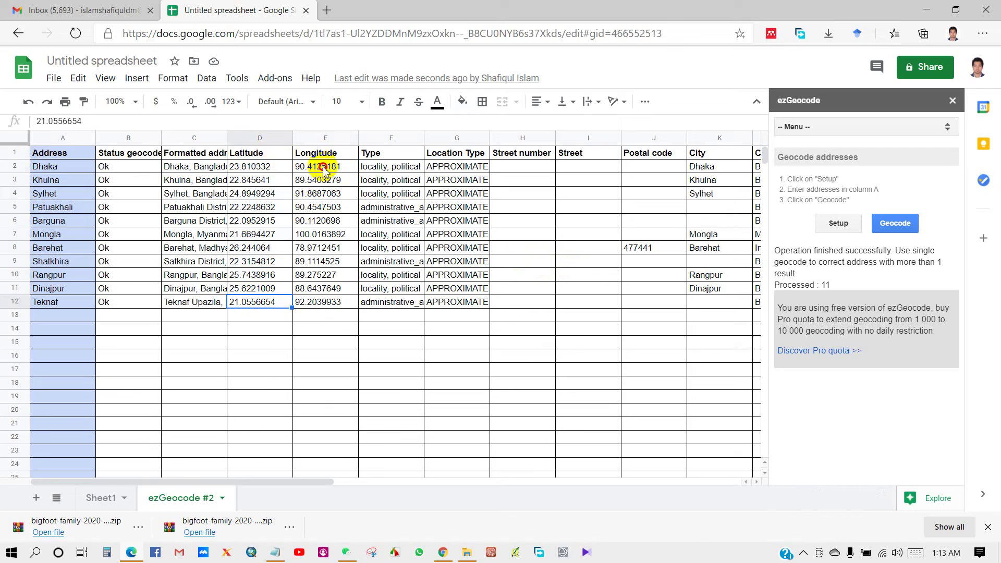
left_click_drag(319, 166, 321, 288)
left_click(326, 305)
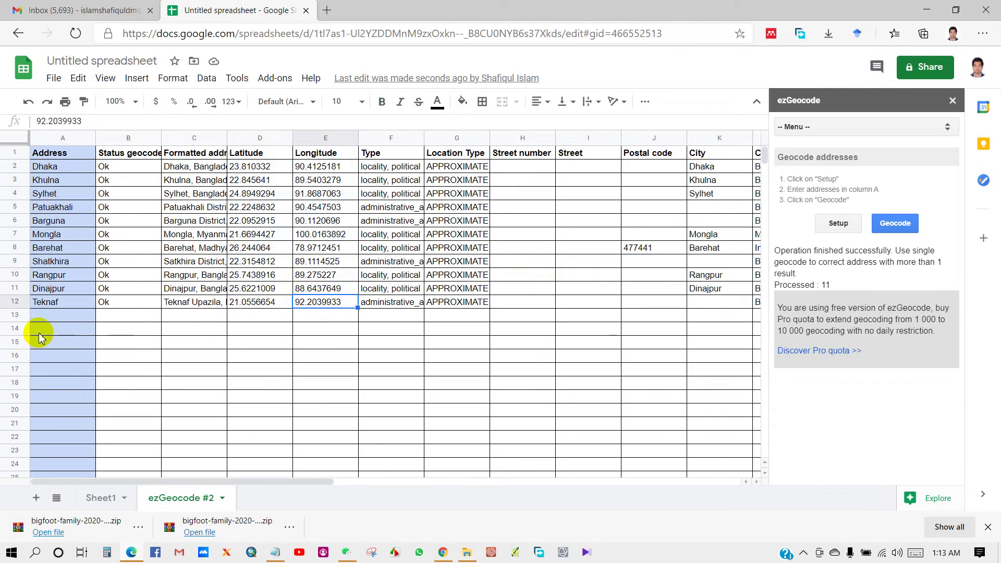
left_click(648, 152)
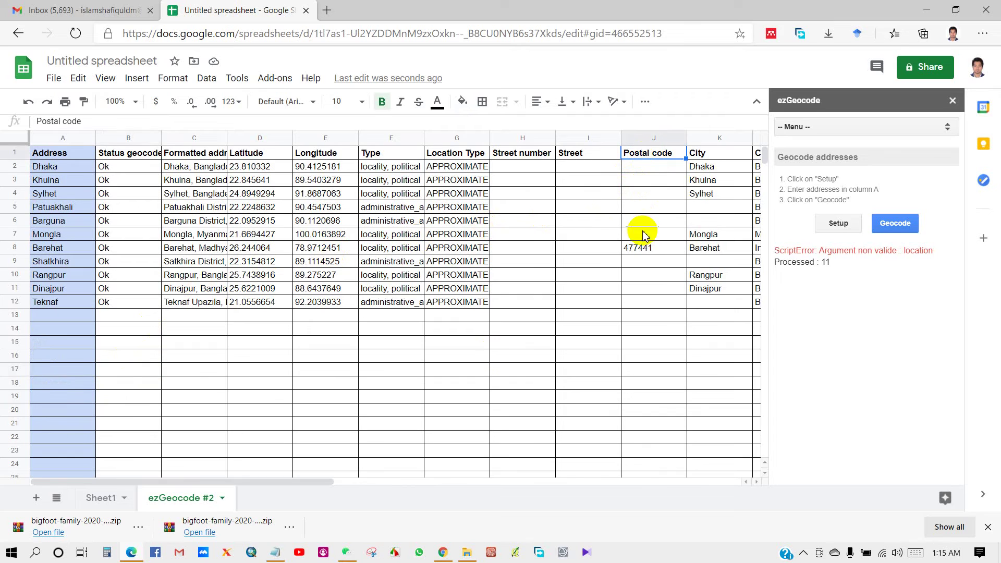
left_click(705, 152)
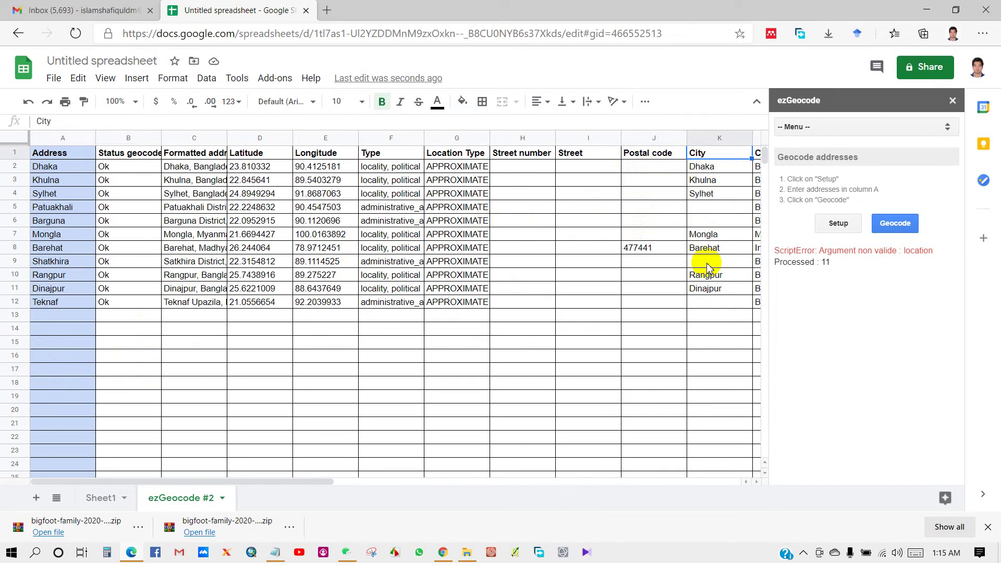
left_click_drag(291, 482, 457, 484)
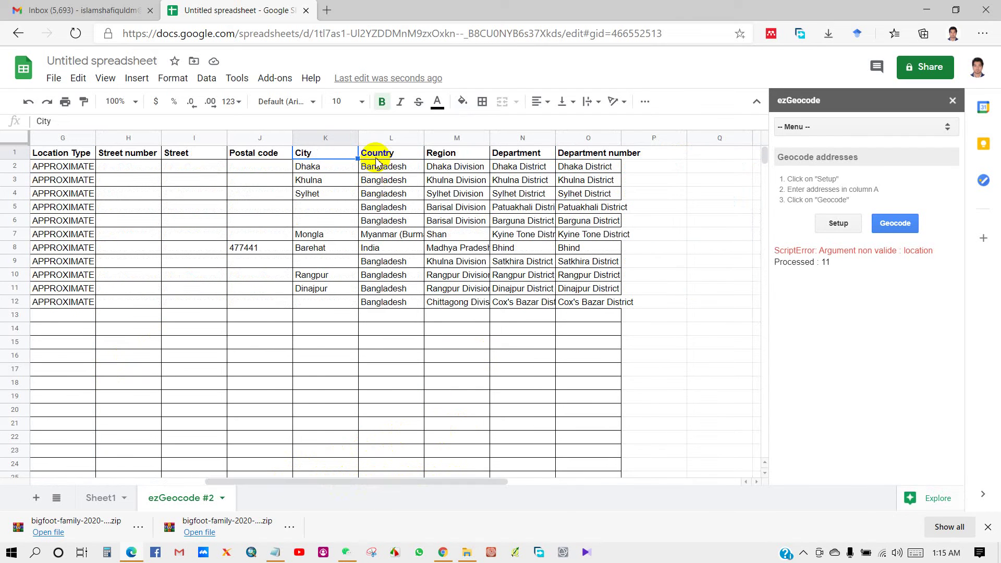
left_click(380, 155)
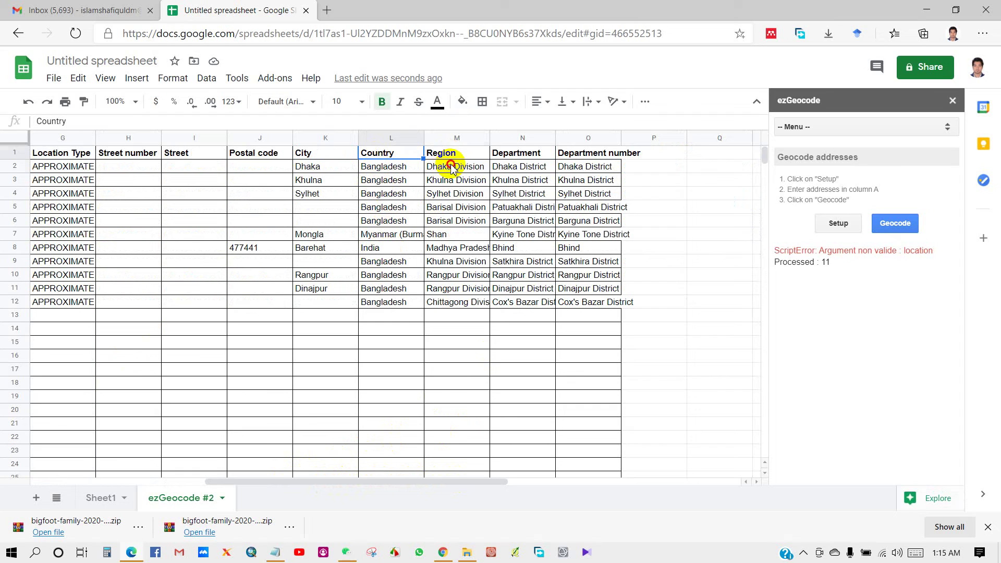
left_click_drag(452, 168, 458, 301)
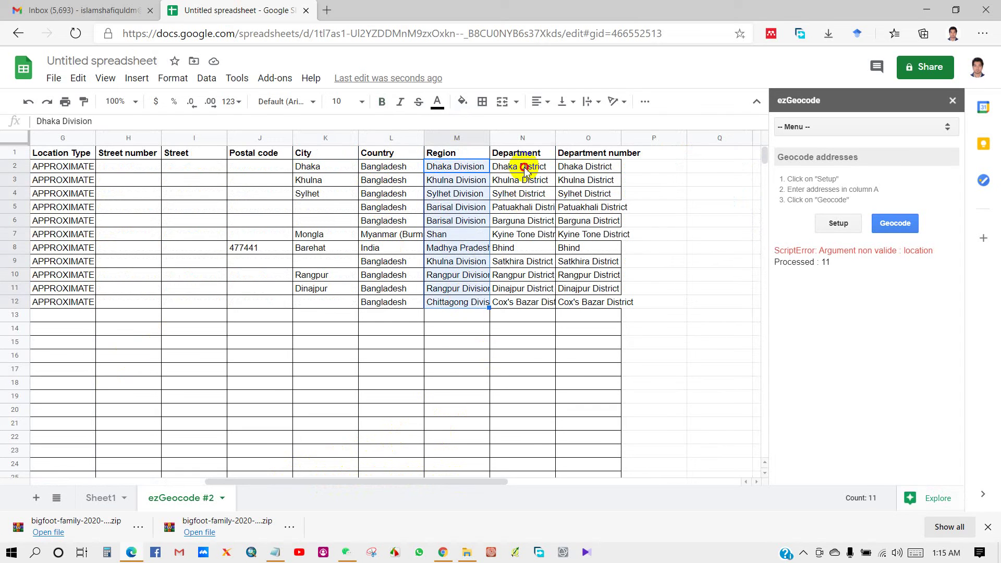
left_click_drag(526, 168, 525, 289)
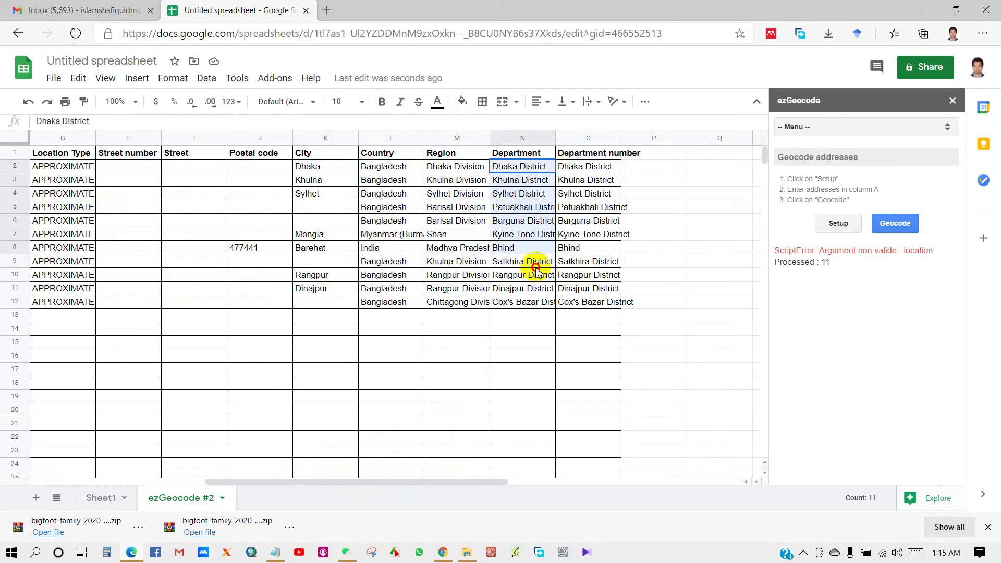
left_click(584, 305)
left_click_drag(450, 480, 233, 470)
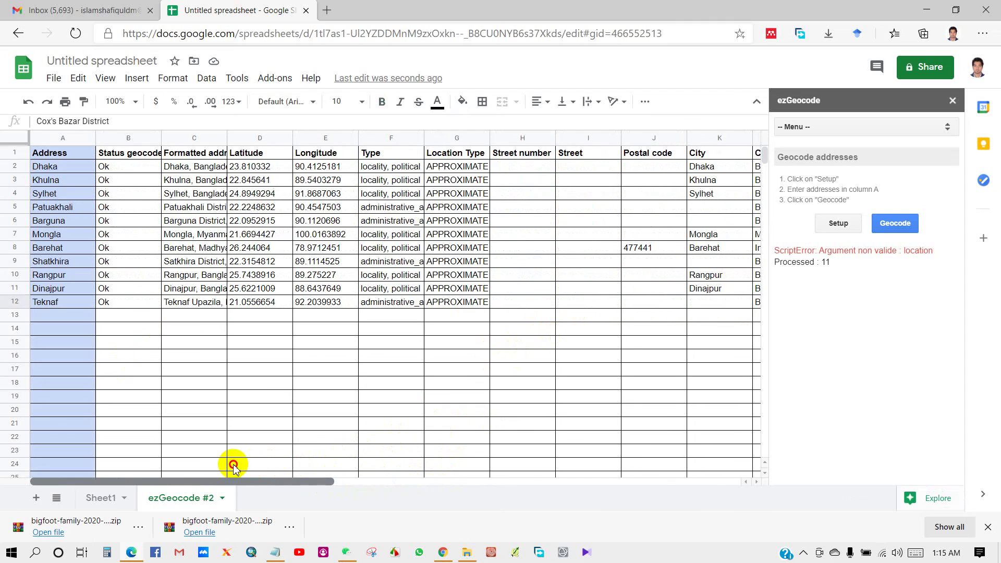
left_click(246, 154)
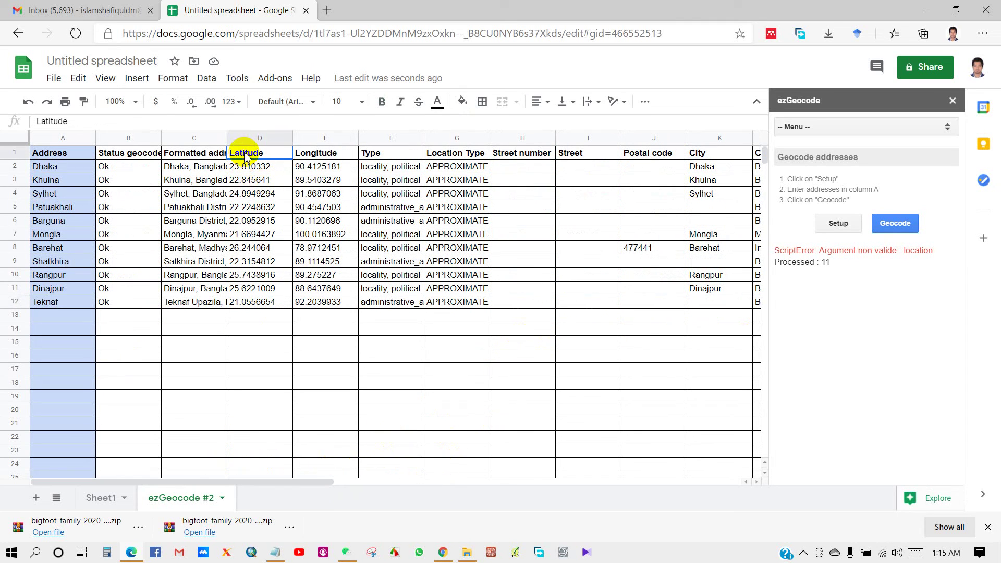
left_click(323, 153)
left_click(457, 234)
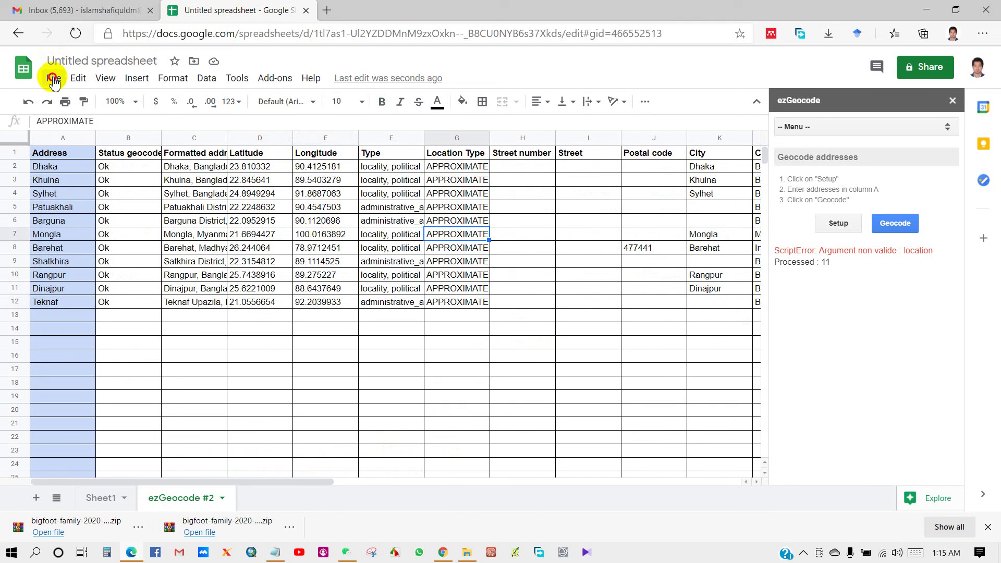
Download the geocoded spreadsheet as a Microsoft Excel .xlsx file.
left_click(53, 79)
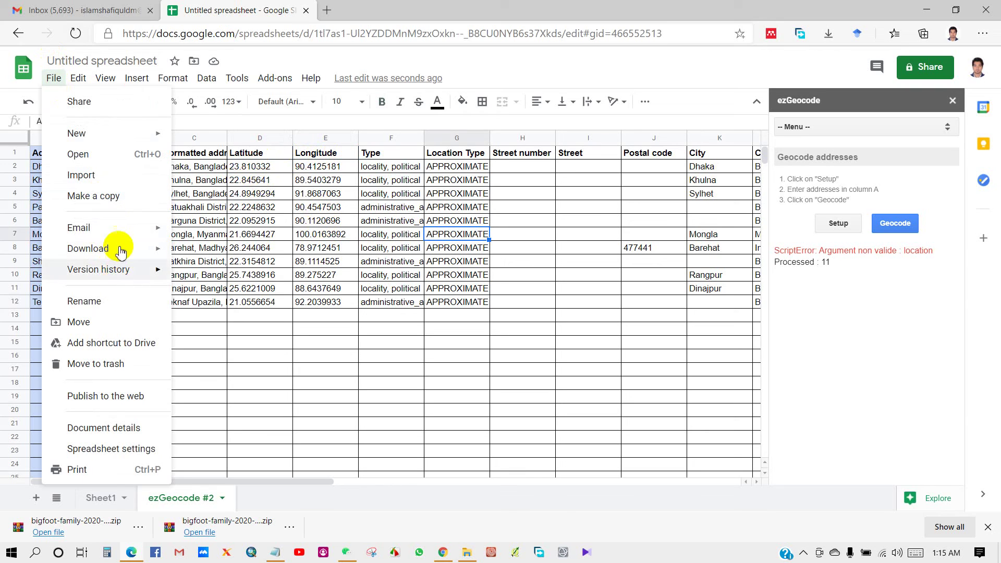
mouse_move(88, 248)
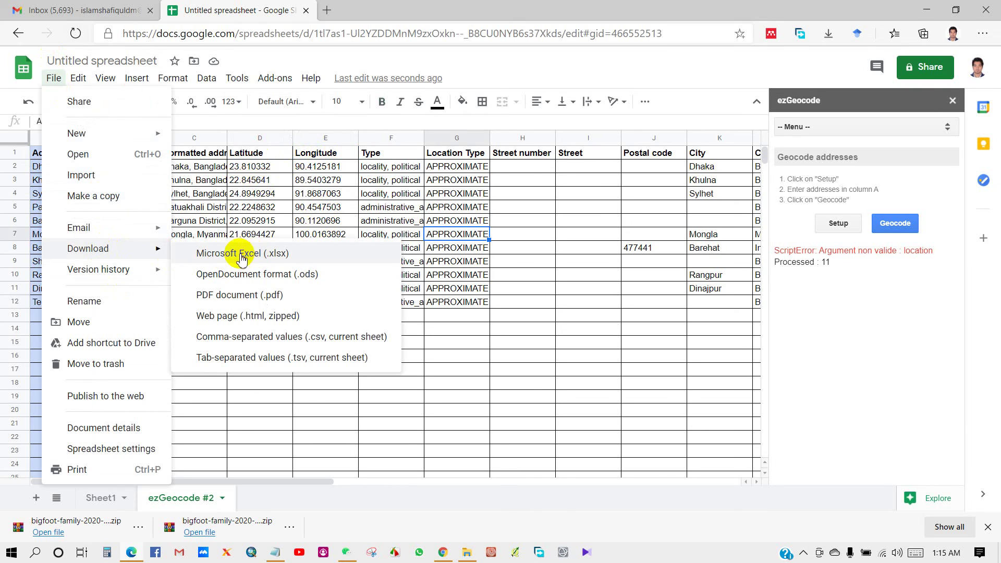
left_click(251, 255)
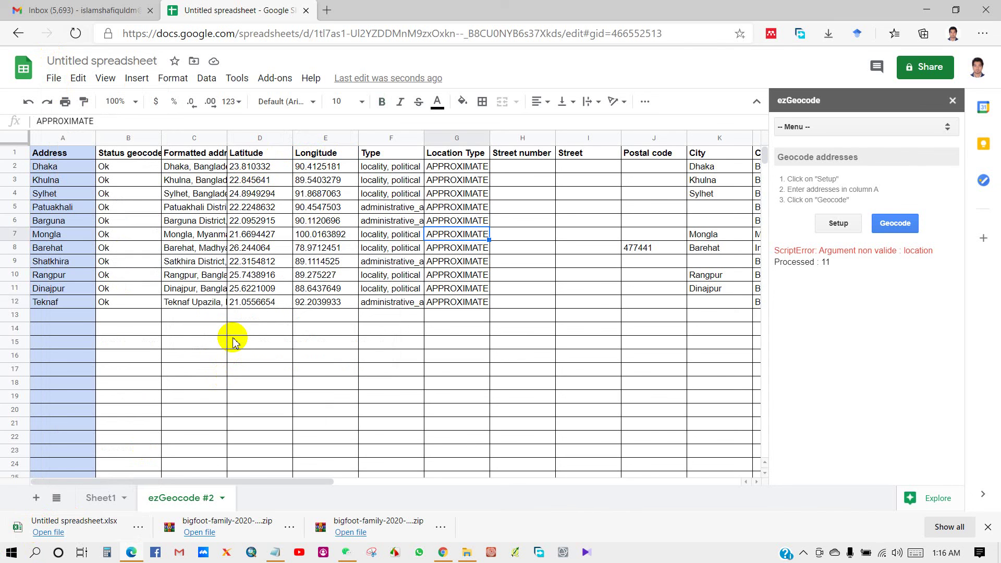
left_click_drag(246, 153, 325, 302)
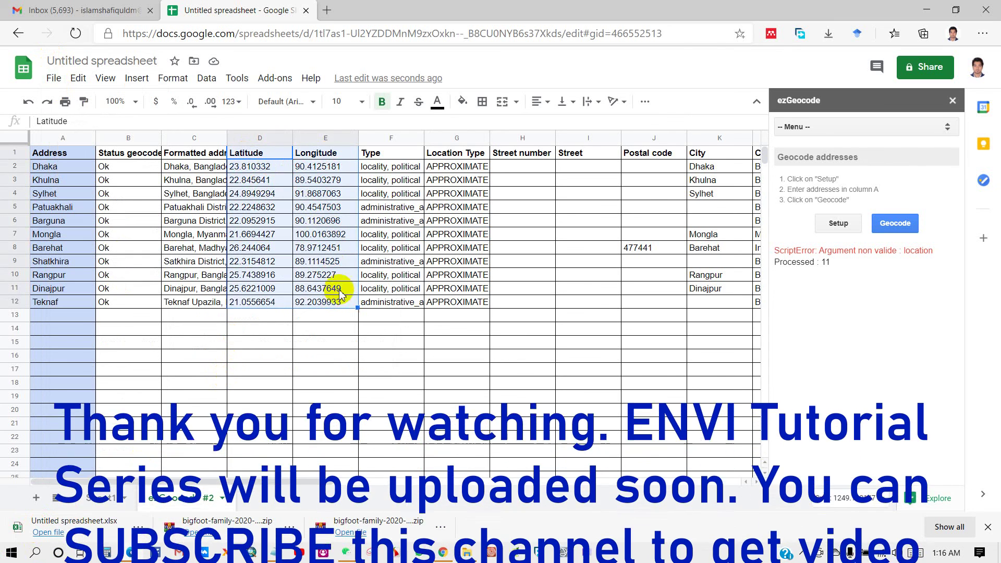